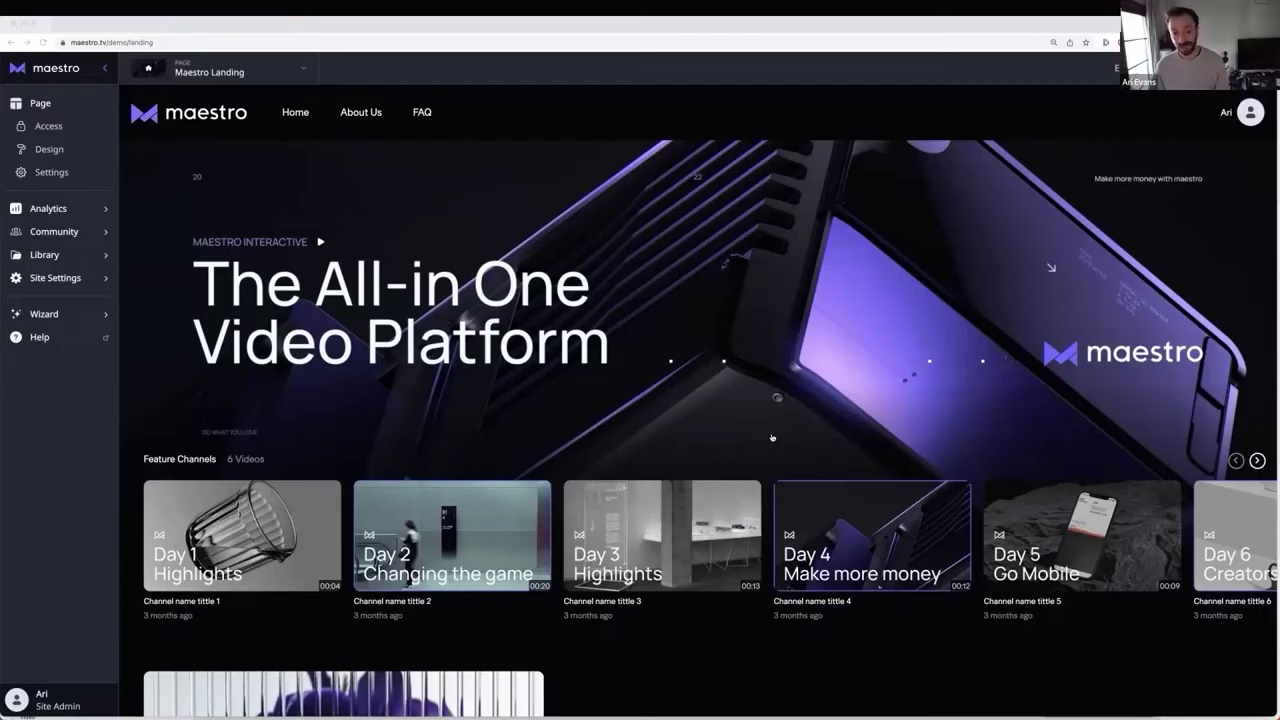
# Review the landing page, enter edit mode and move the Playlist section above the Hero Banner.
pyautogui.scroll(-5, 779, 451)
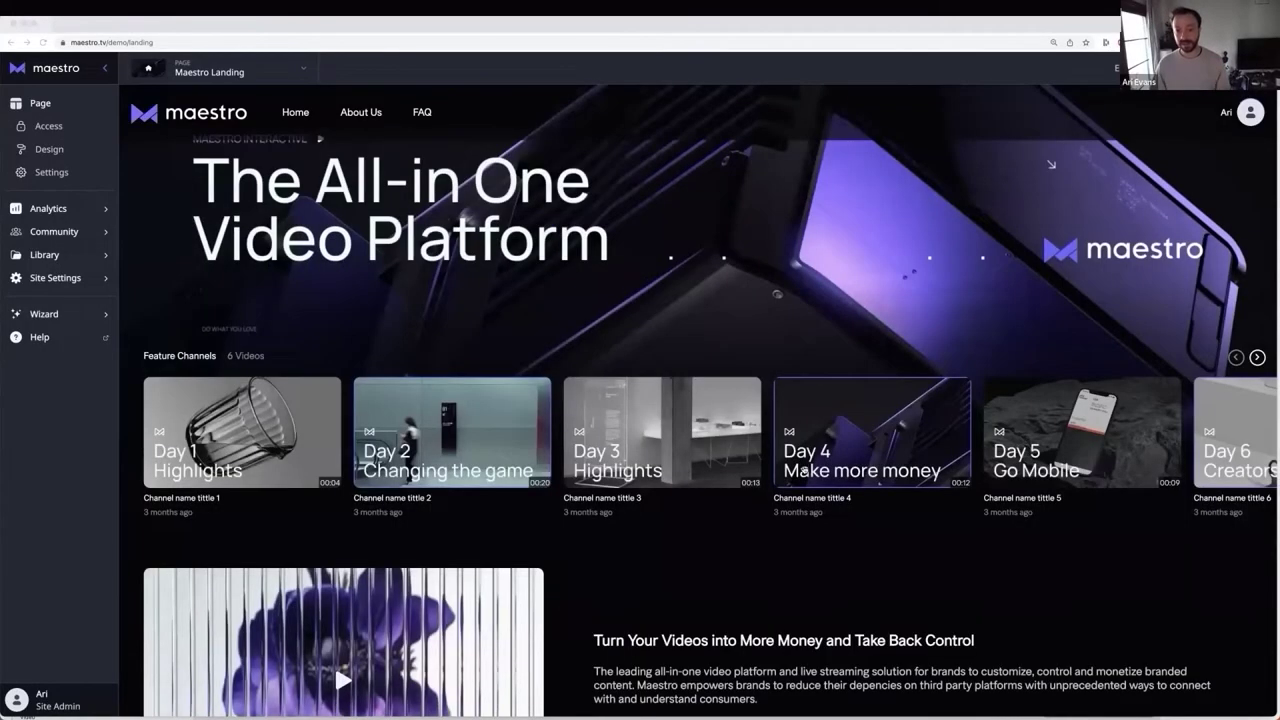
pyautogui.scroll(-3, 805, 470)
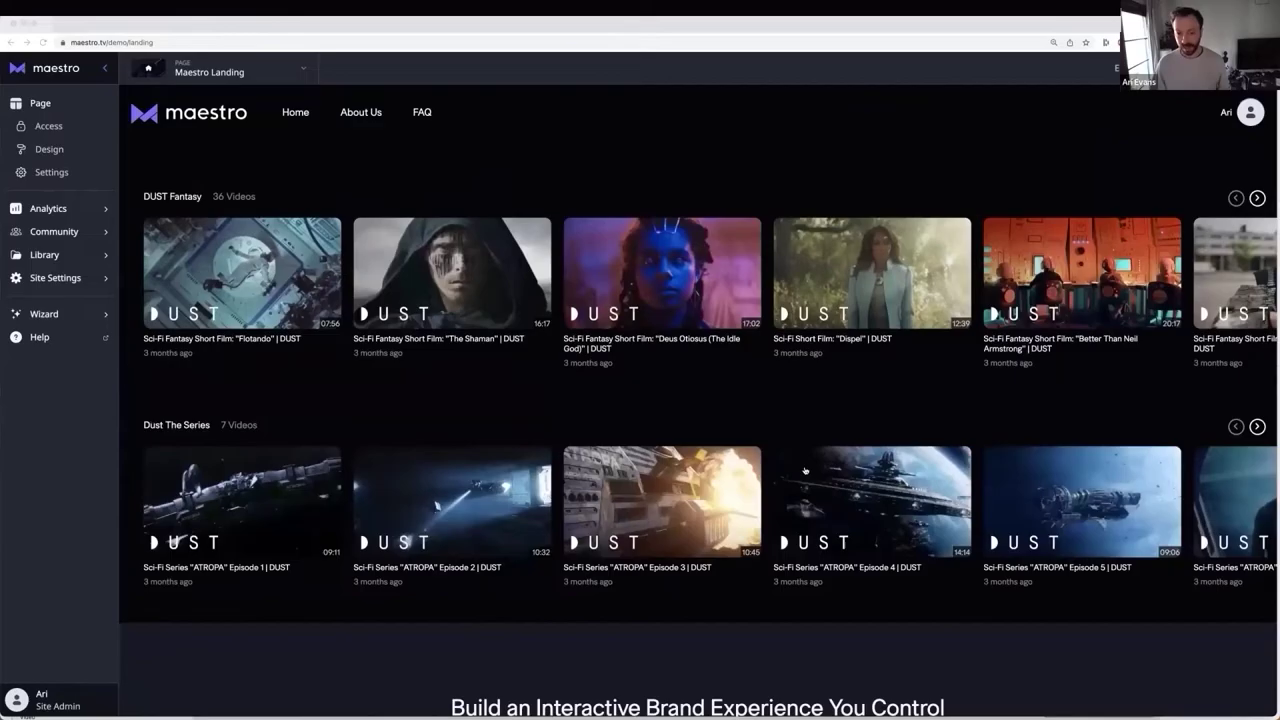
pyautogui.scroll(-4, 805, 468)
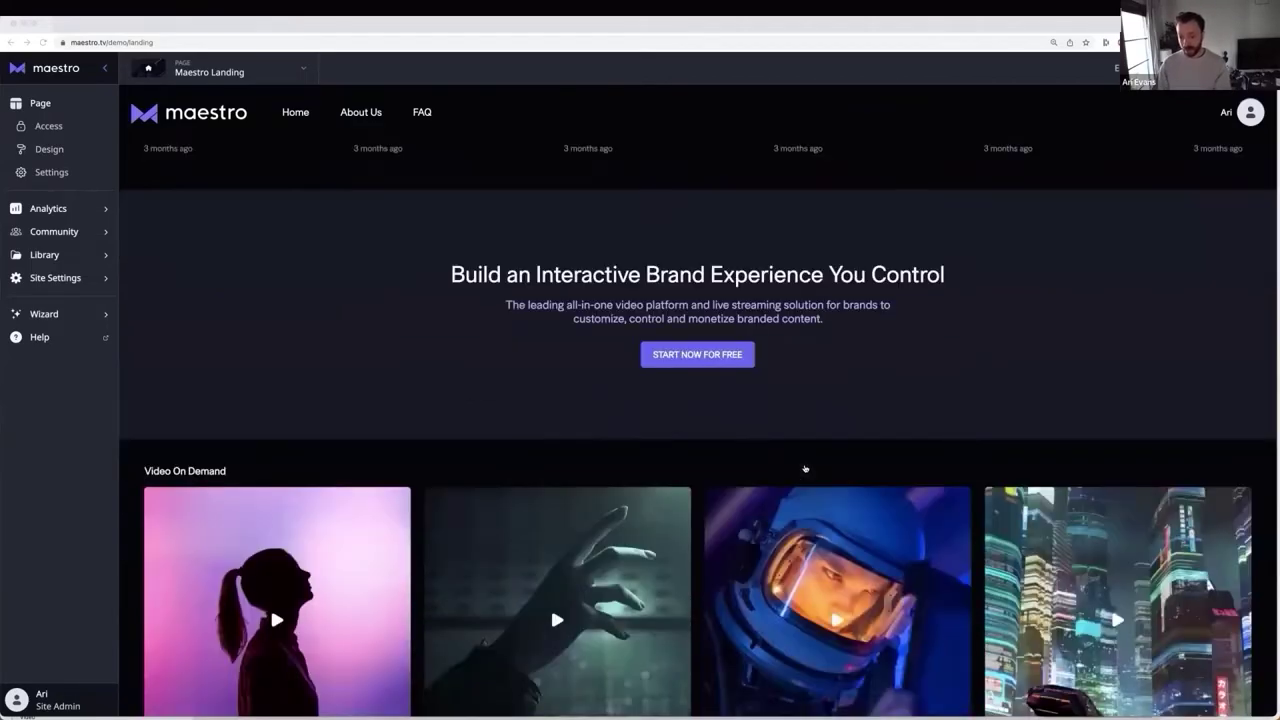
pyautogui.scroll(-1, 805, 468)
pyautogui.scroll(-5, 805, 468)
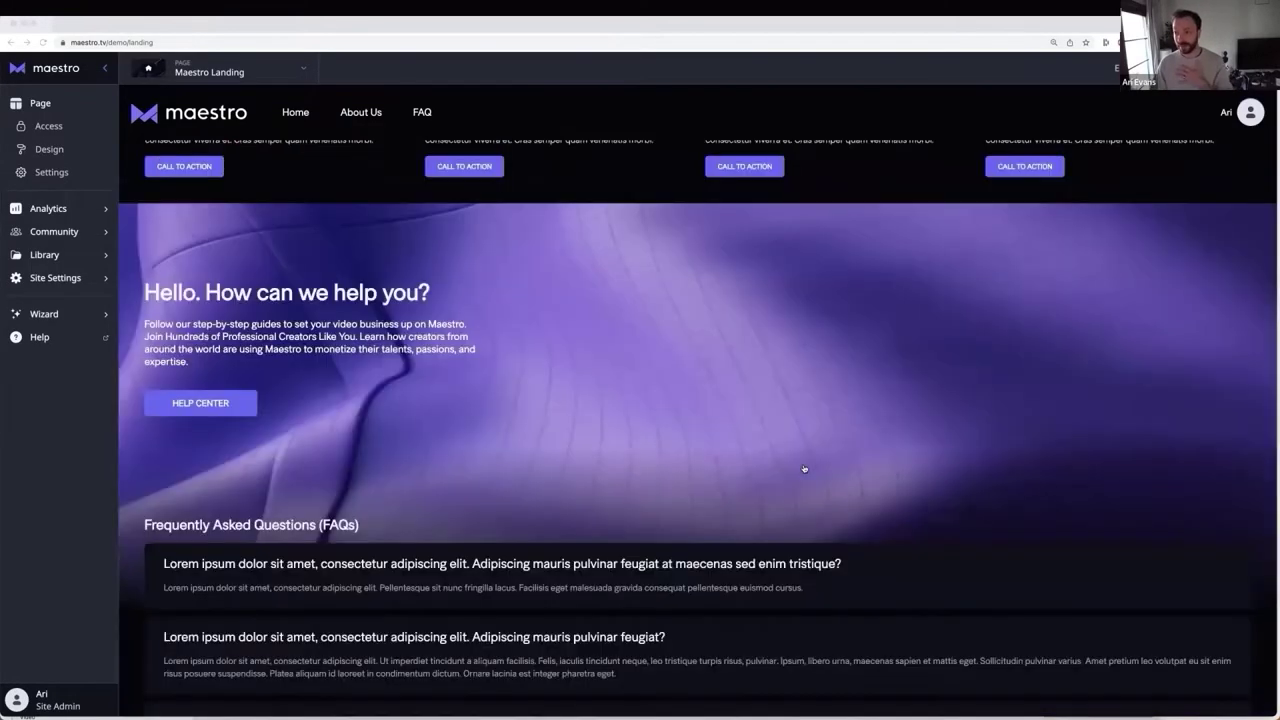
pyautogui.scroll(15, 804, 467)
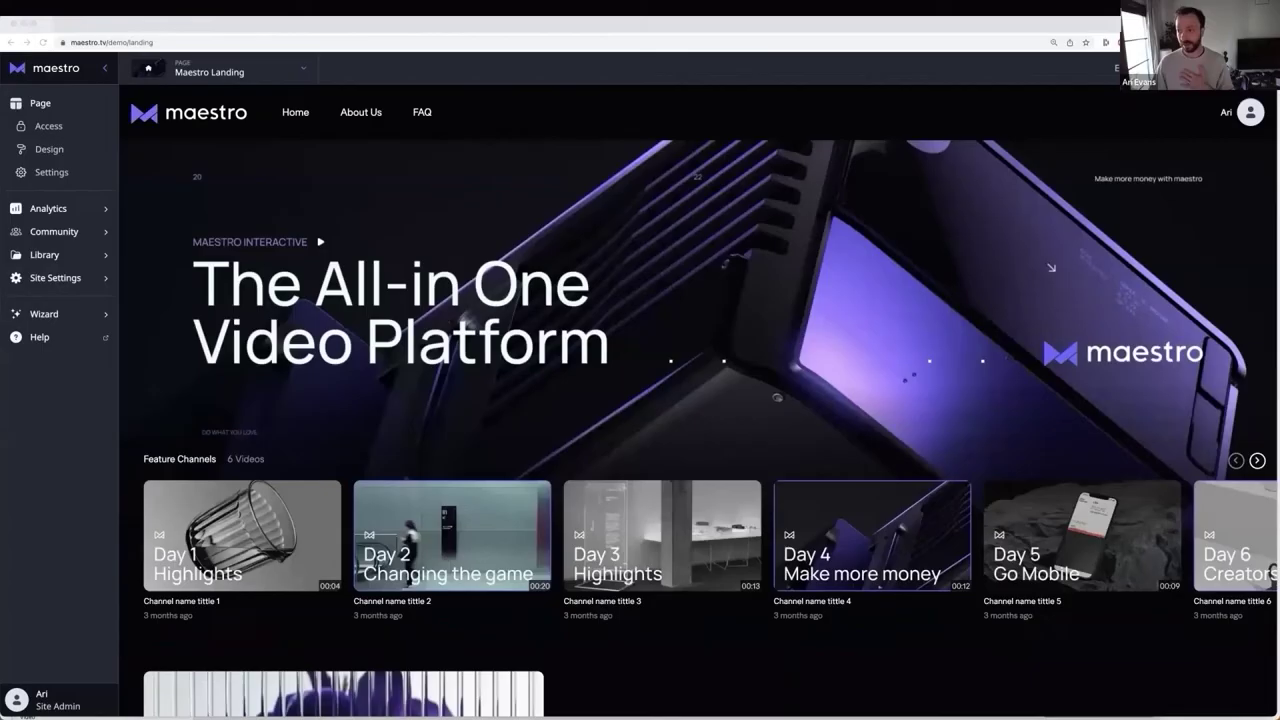
pyautogui.click(36, 103)
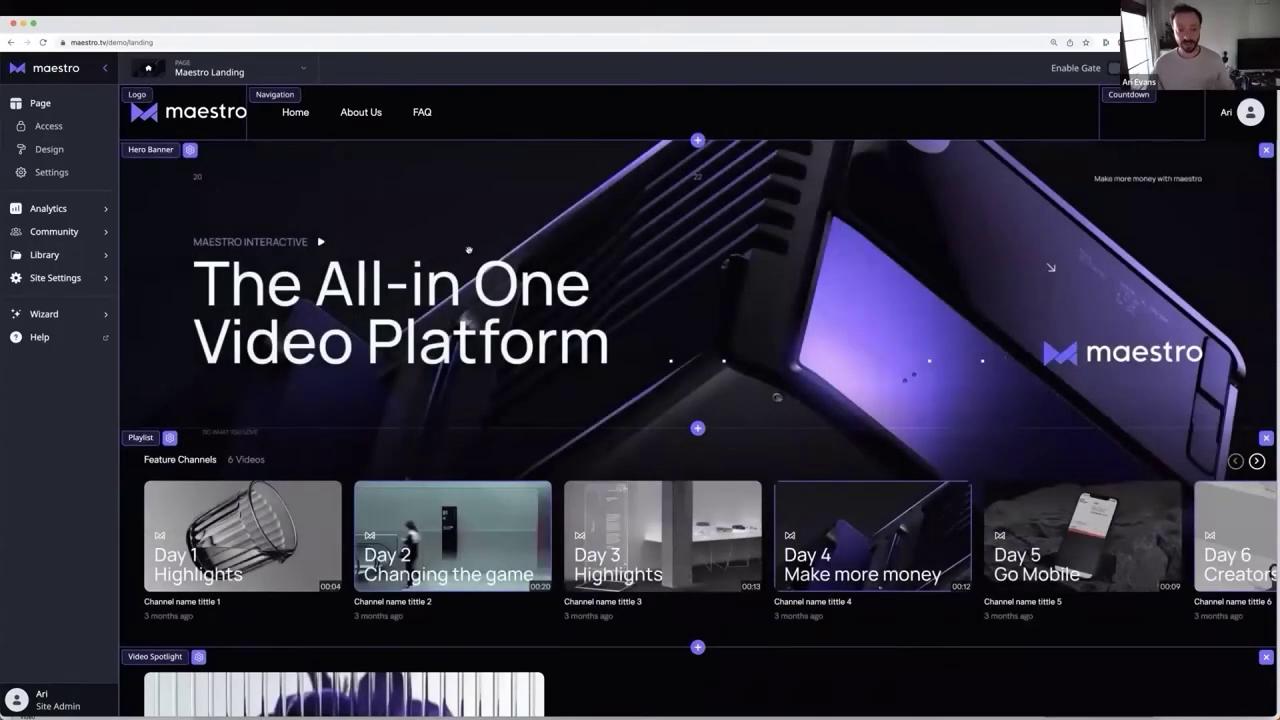
pyautogui.moveTo(752, 452); pyautogui.dragTo(759, 433)
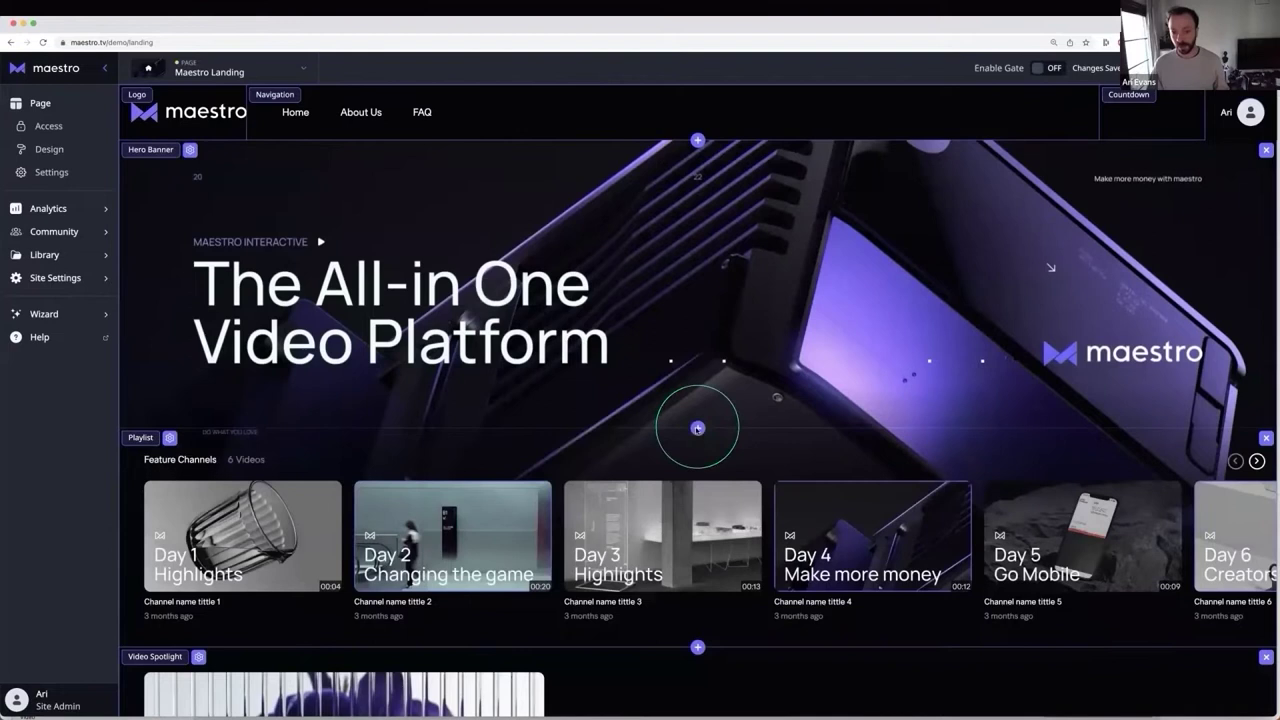
# Insert a Text Banner under the hero and retitle it 'Here is your hero text bannerrrr'.
pyautogui.click(697, 427)
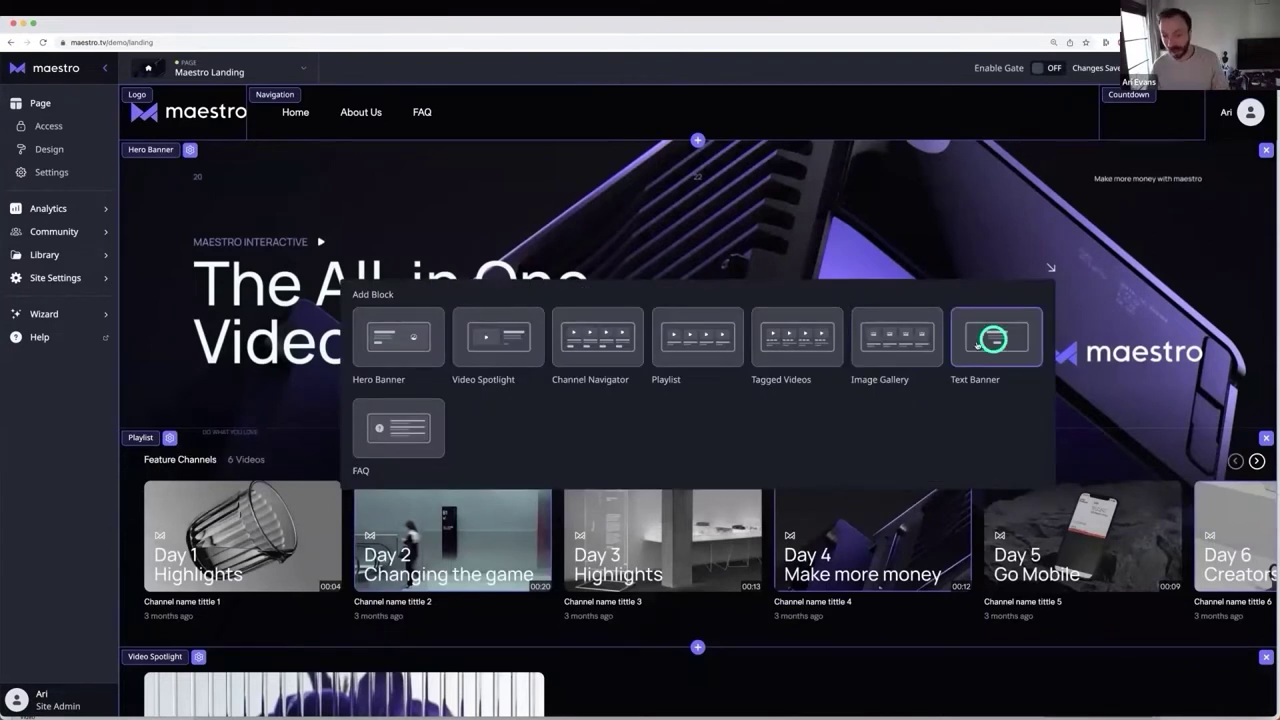
pyautogui.click(977, 345)
pyautogui.scroll(-2, 722, 411)
pyautogui.click(724, 411)
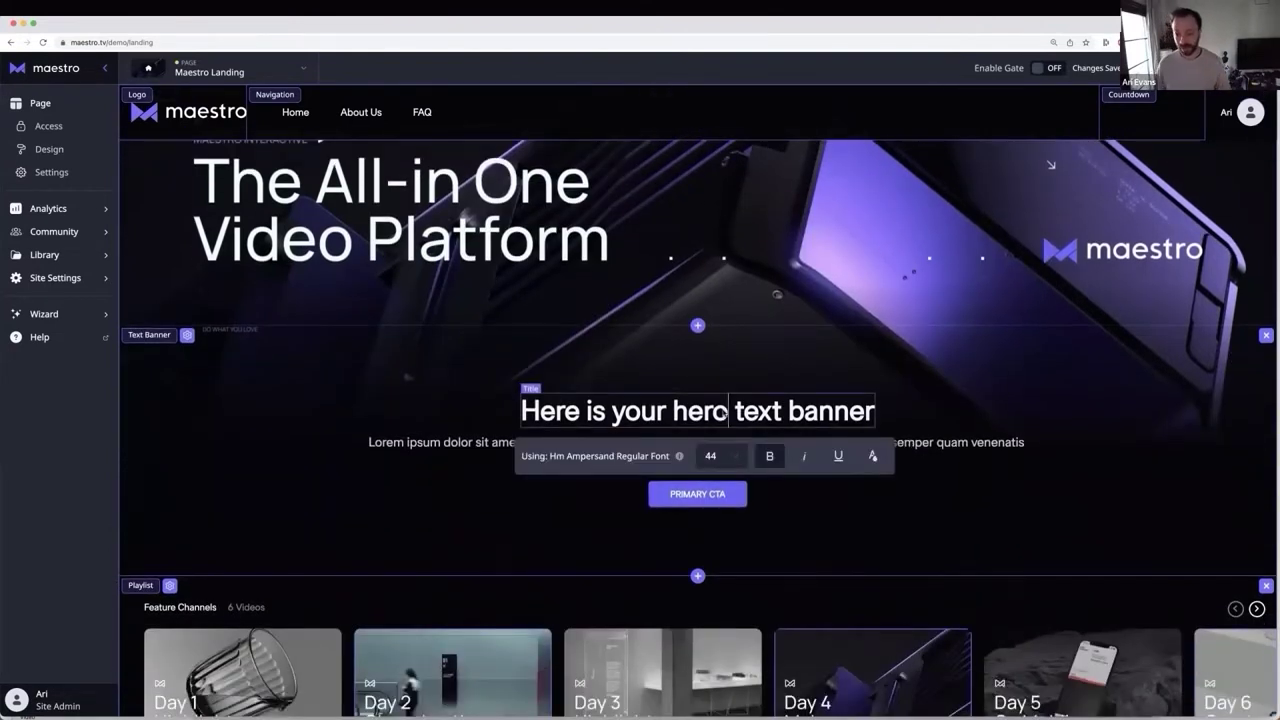
pyautogui.write('rrr')
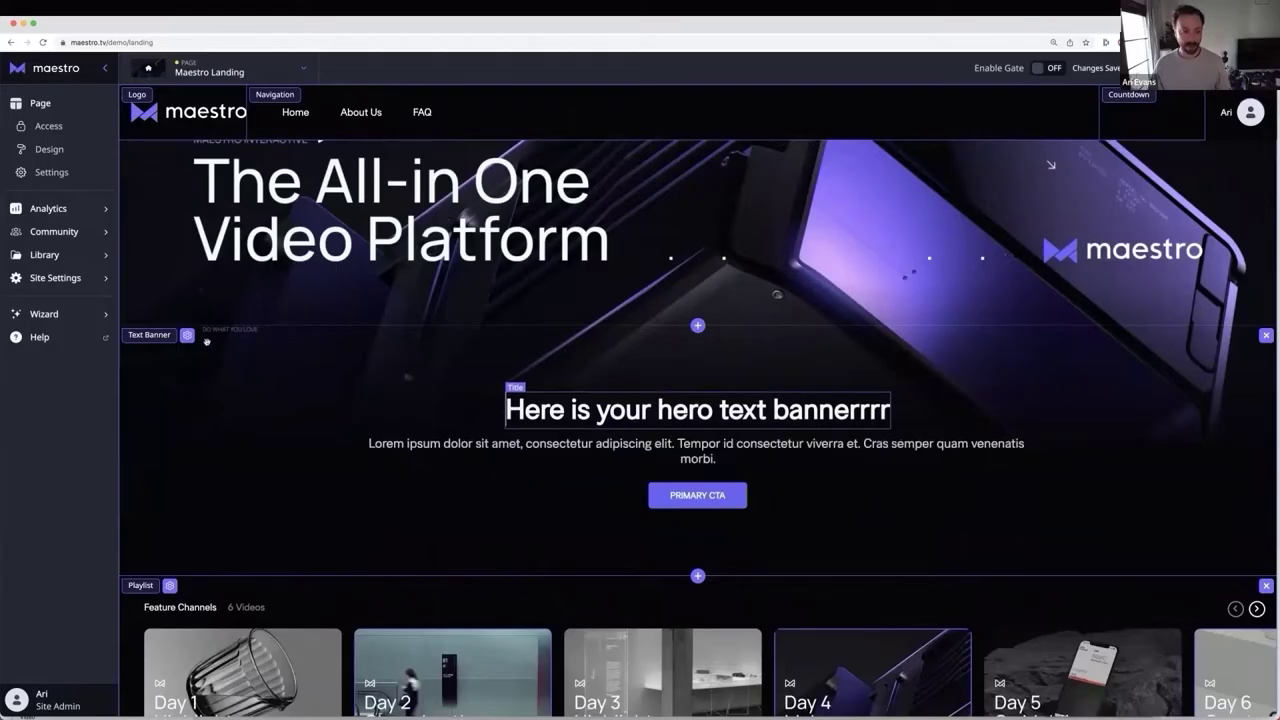
# Left-align the Text Banner, hide its call-to-action and give it a dark grey background.
pyautogui.click(186, 334)
pyautogui.click(1077, 288)
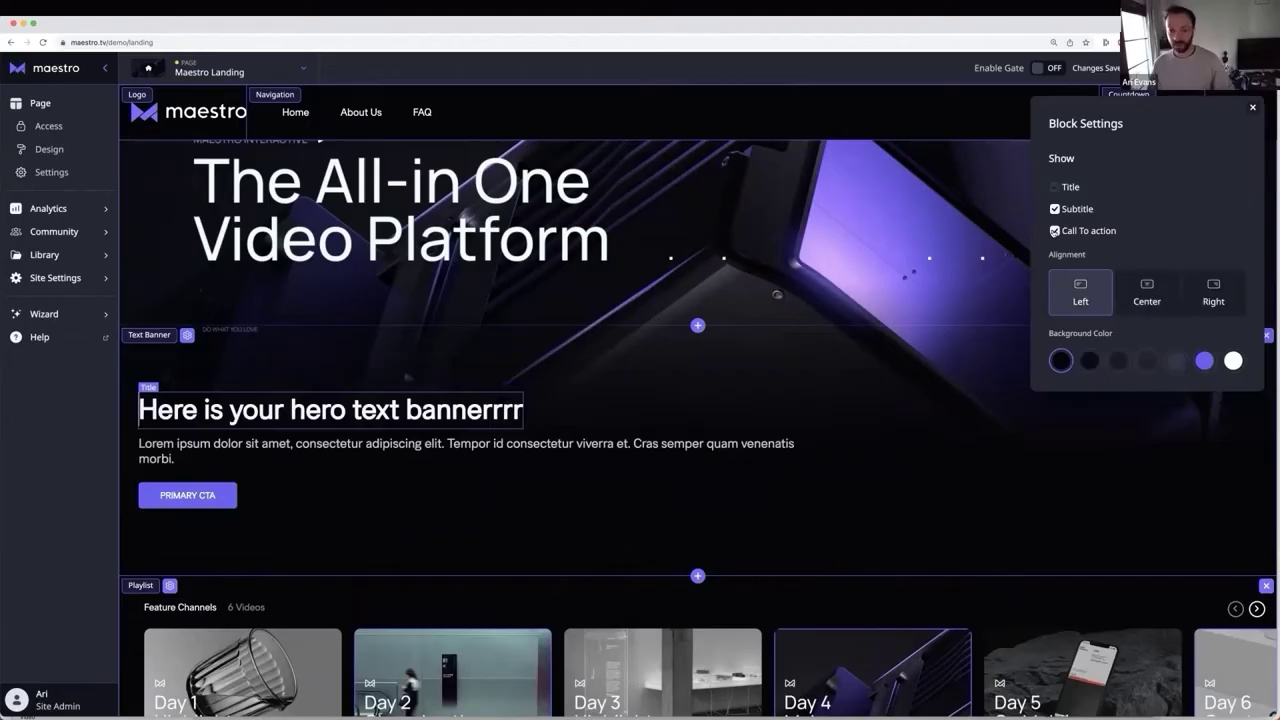
pyautogui.click(1055, 231)
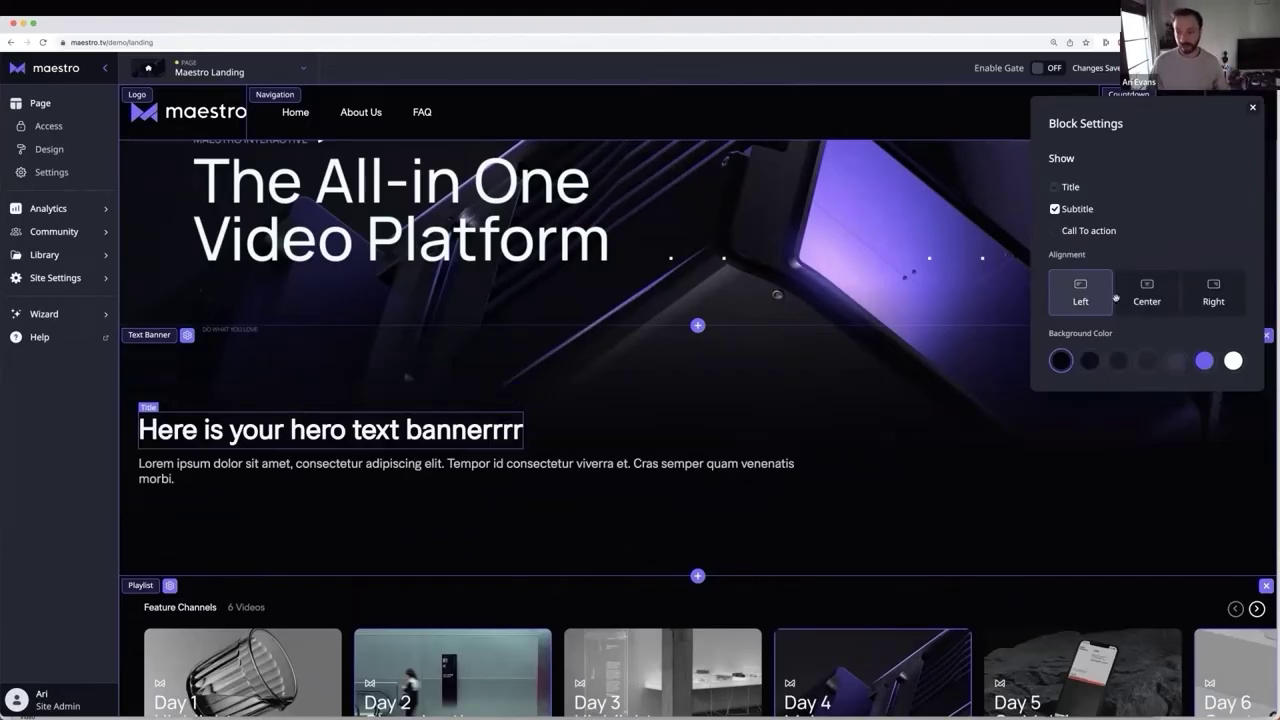
pyautogui.click(1122, 362)
pyautogui.click(1155, 361)
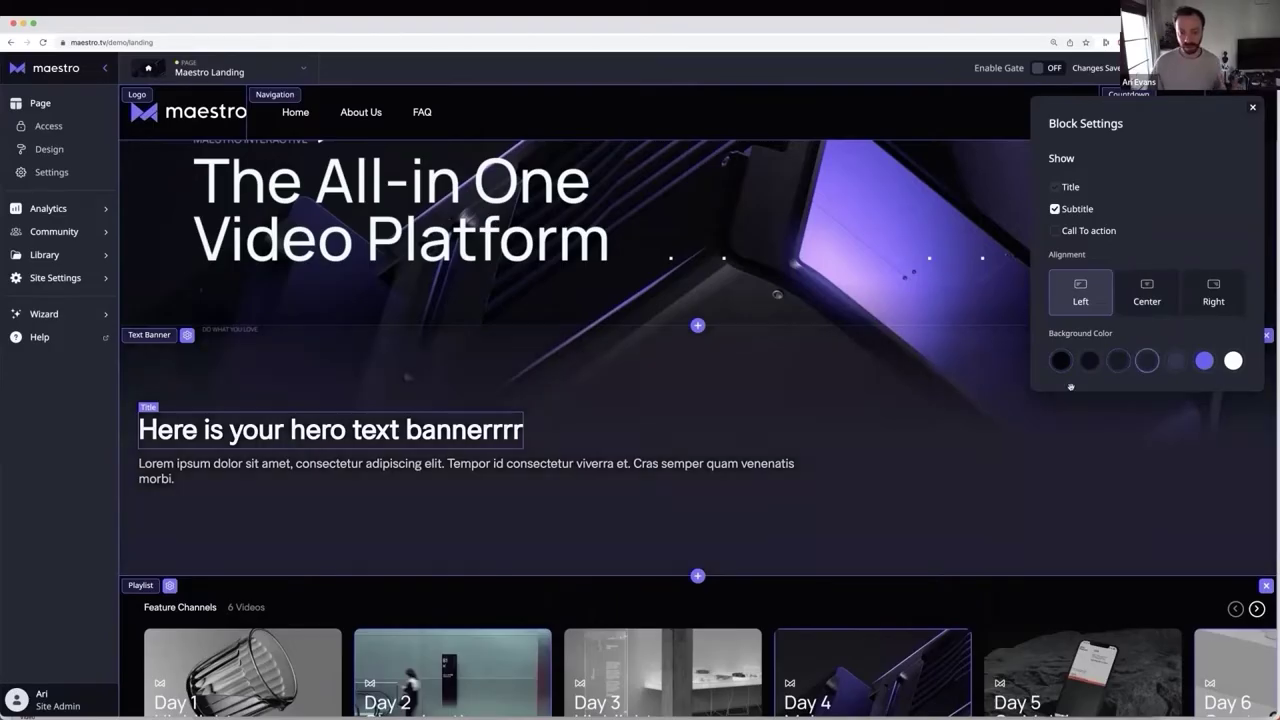
pyautogui.click(977, 394)
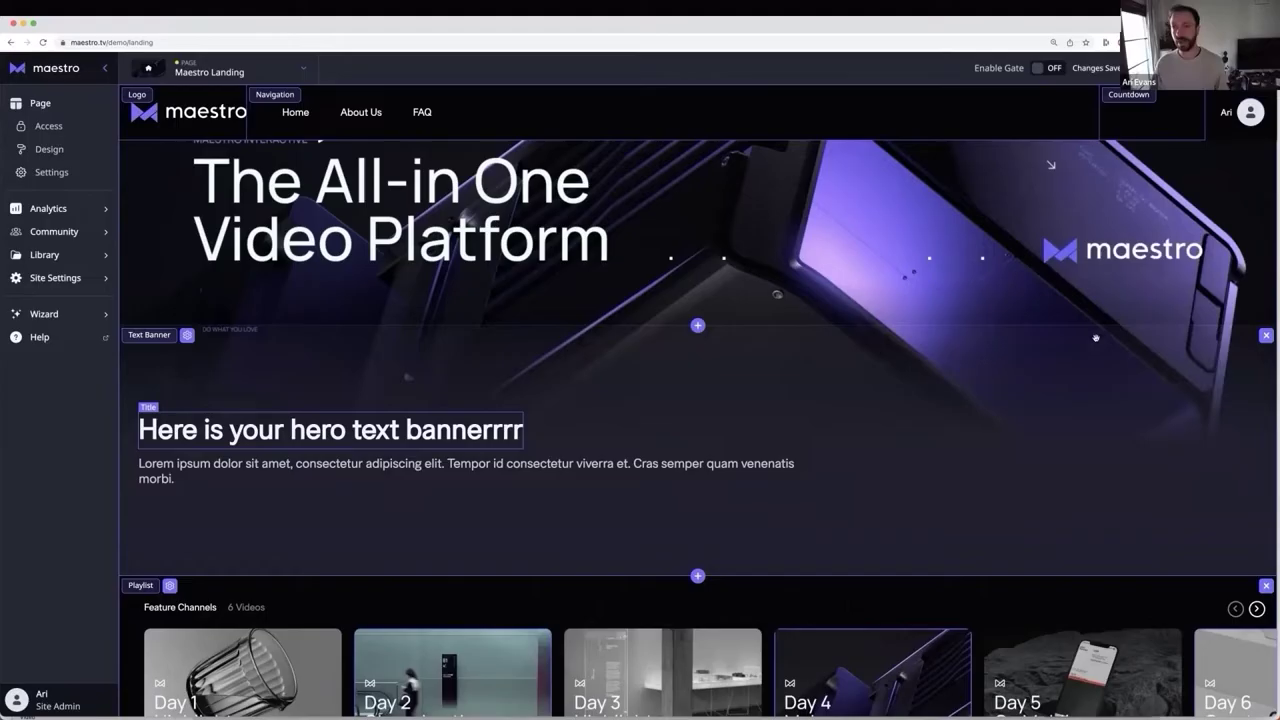
# Delete the Text Banner block, then dismiss the Add Block choices without adding anything.
pyautogui.click(1267, 336)
pyautogui.click(663, 427)
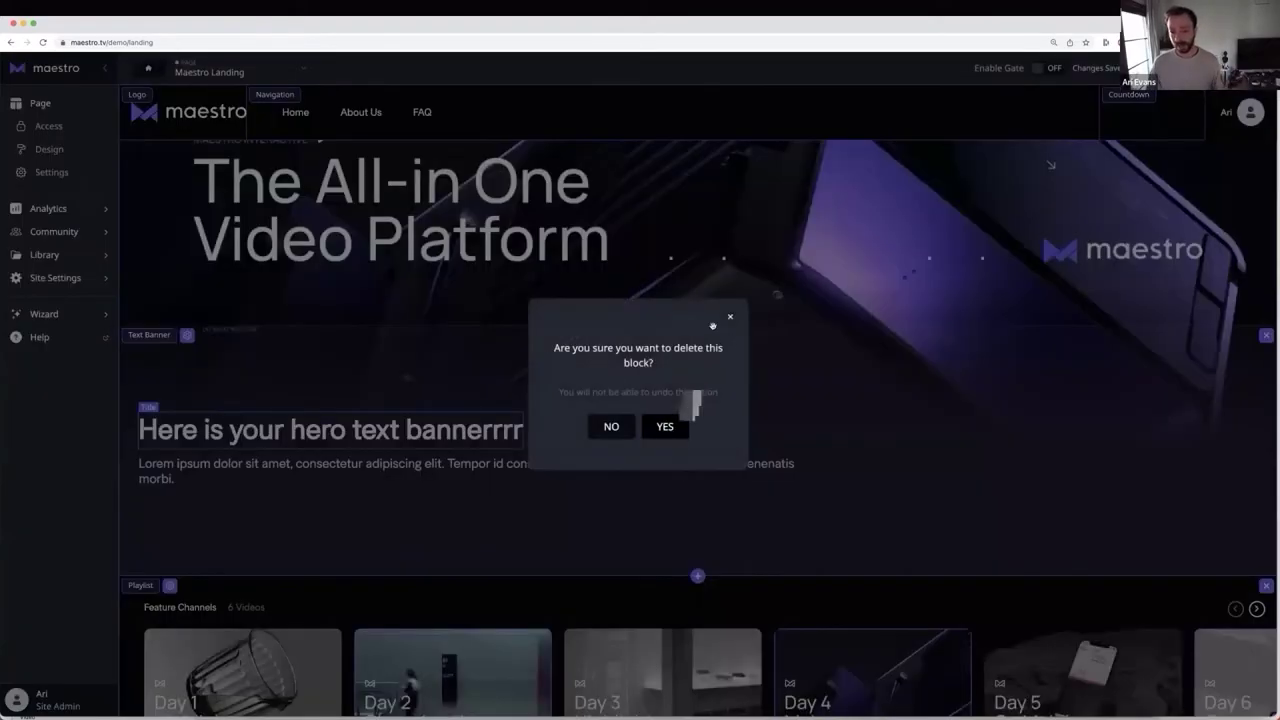
pyautogui.click(697, 325)
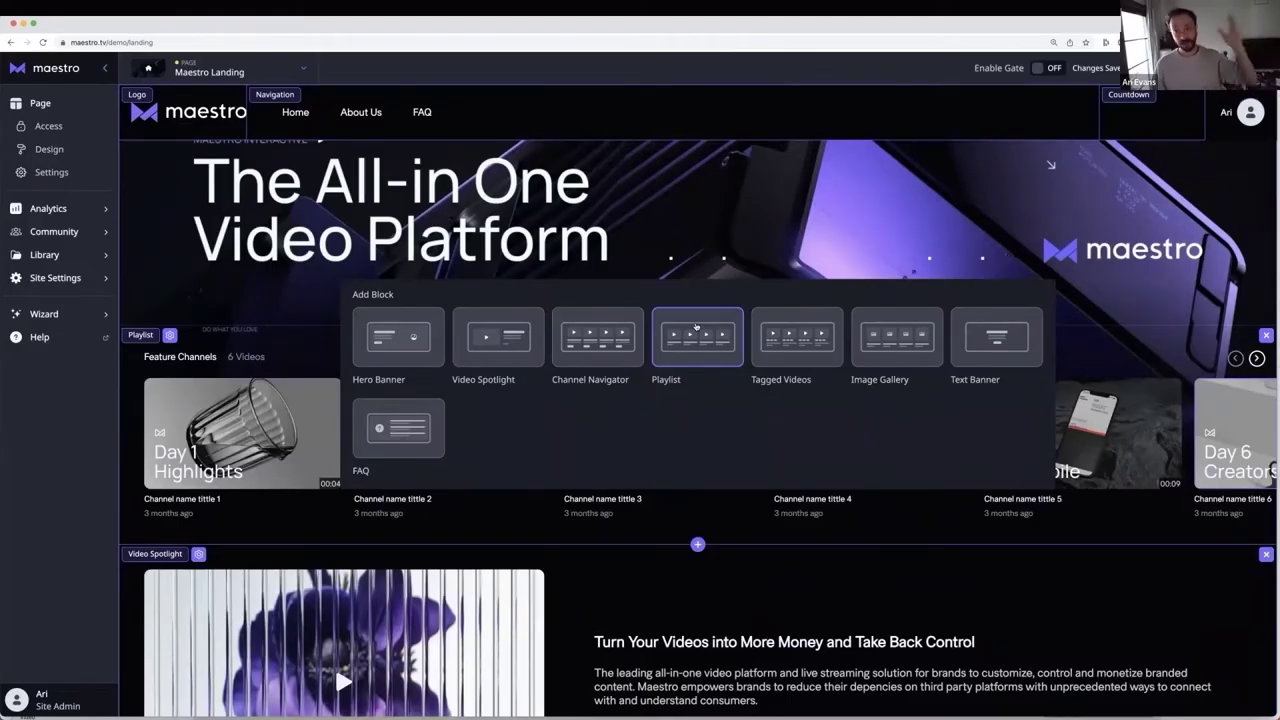
pyautogui.click(742, 248)
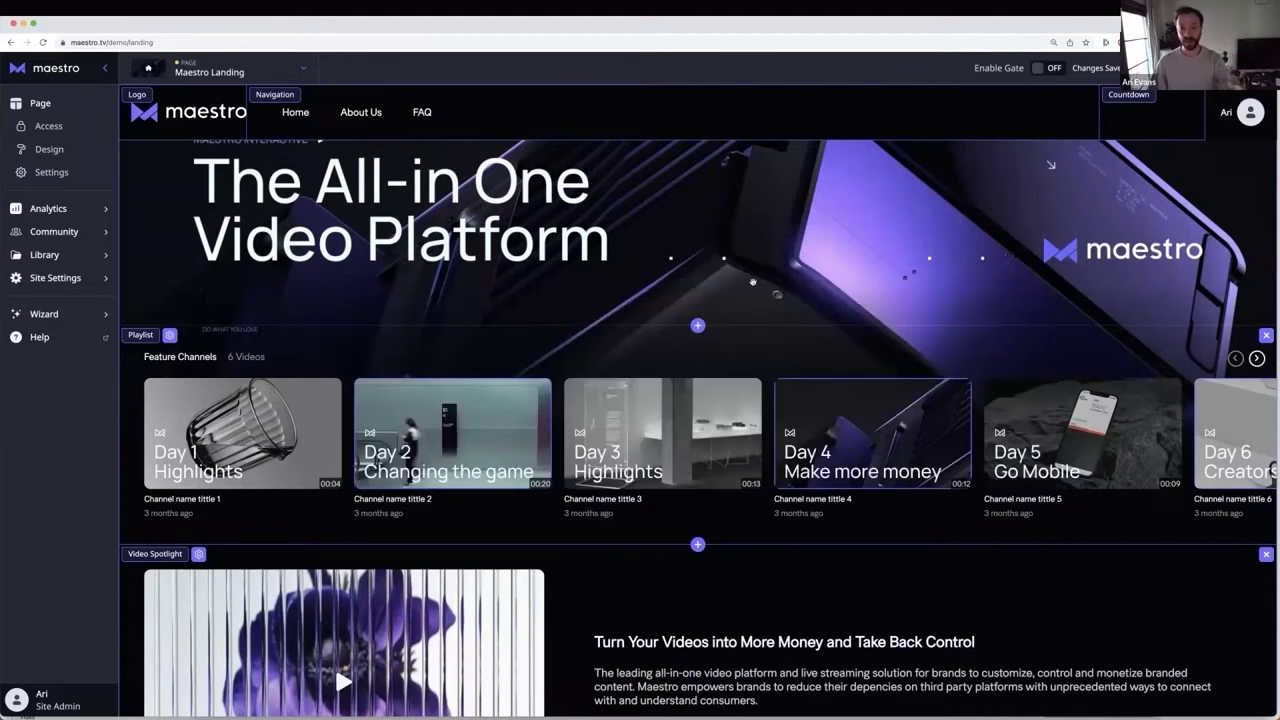
pyautogui.scroll(2, 819, 337)
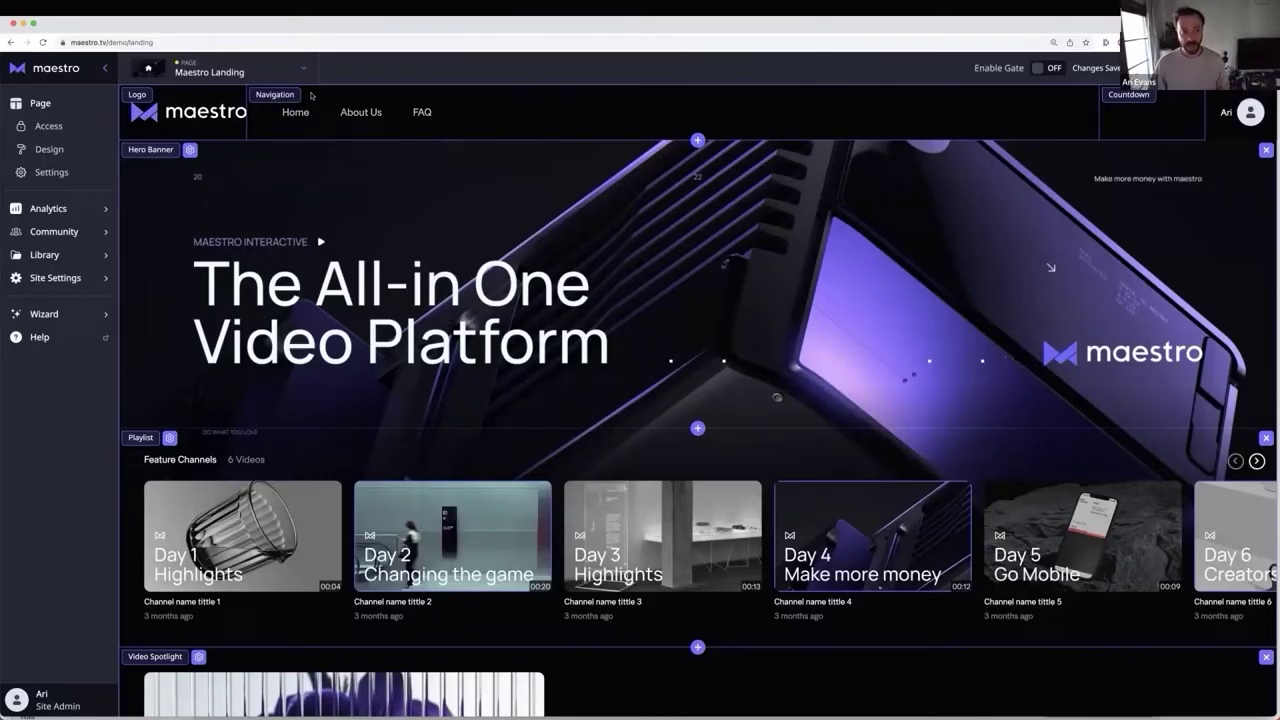
# Switch from Maestro Landing to the Maestro Channel page using the page selector.
pyautogui.click(286, 71)
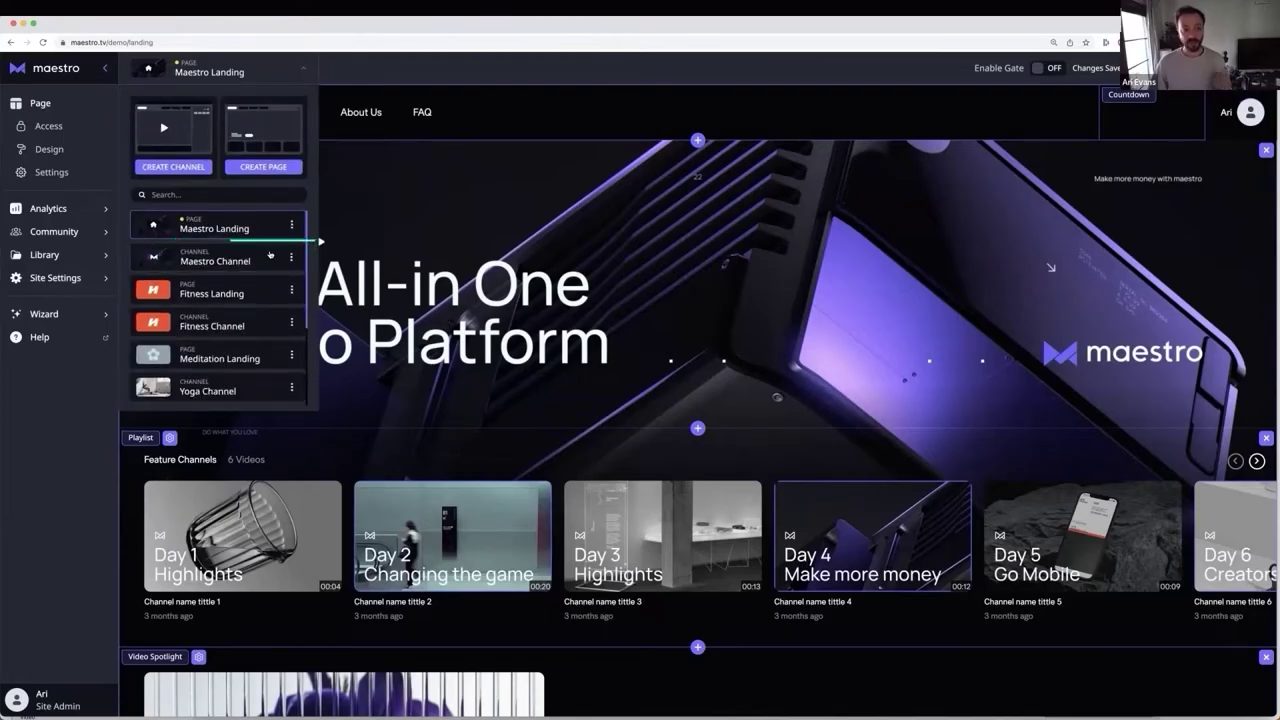
pyautogui.click(277, 255)
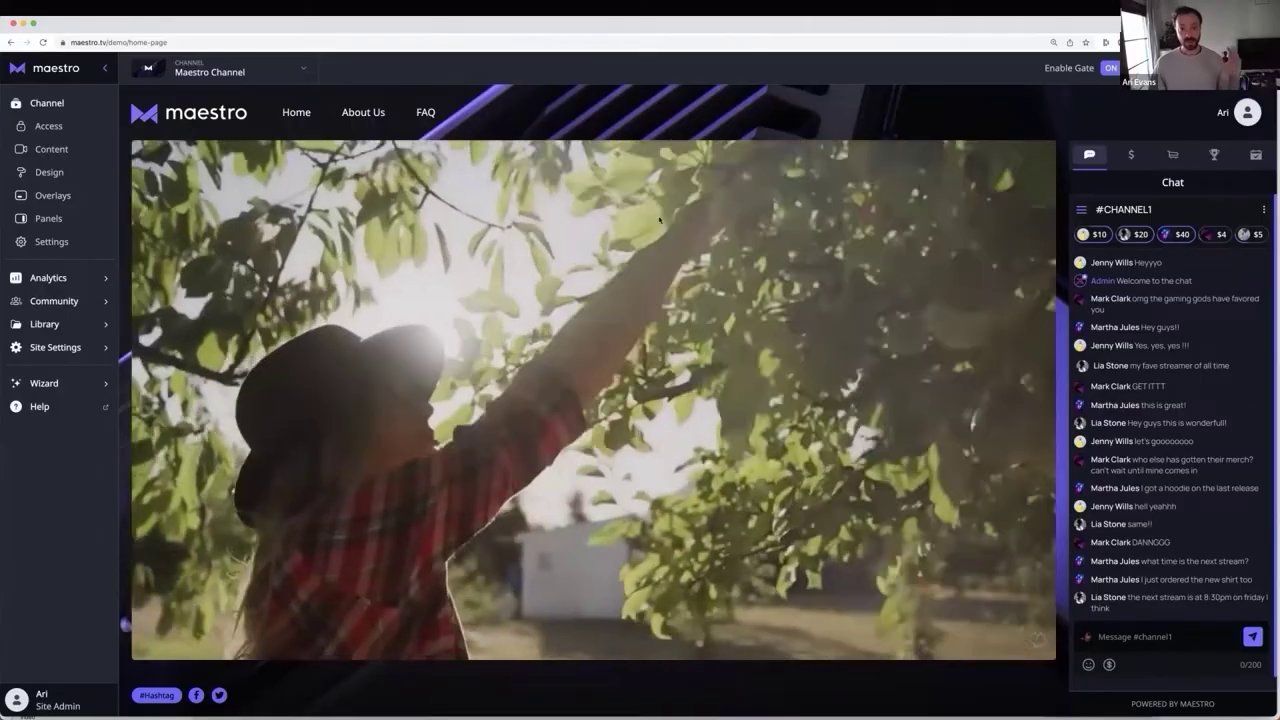
pyautogui.moveTo(659, 218)
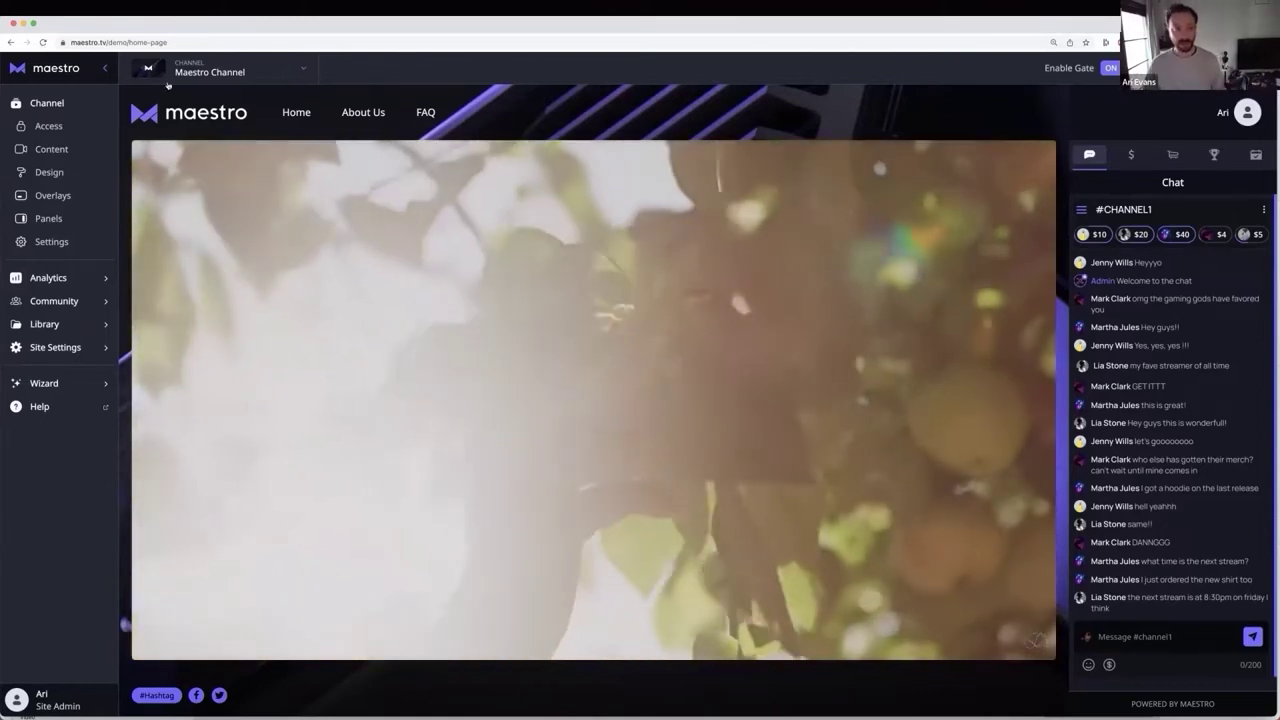
# Try the Meditation and PokerGO themes, apply the Console theme, then close the design settings.
pyautogui.click(76, 171)
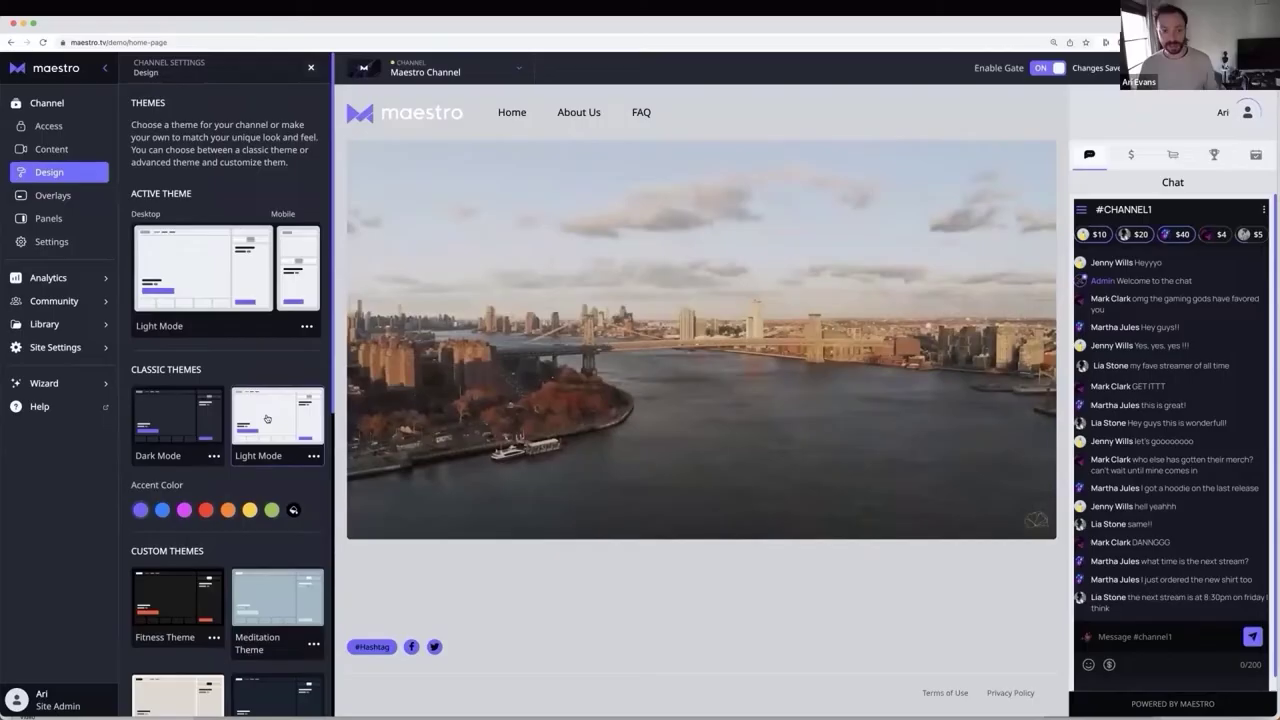
pyautogui.scroll(-3, 267, 418)
pyautogui.click(269, 449)
pyautogui.click(275, 549)
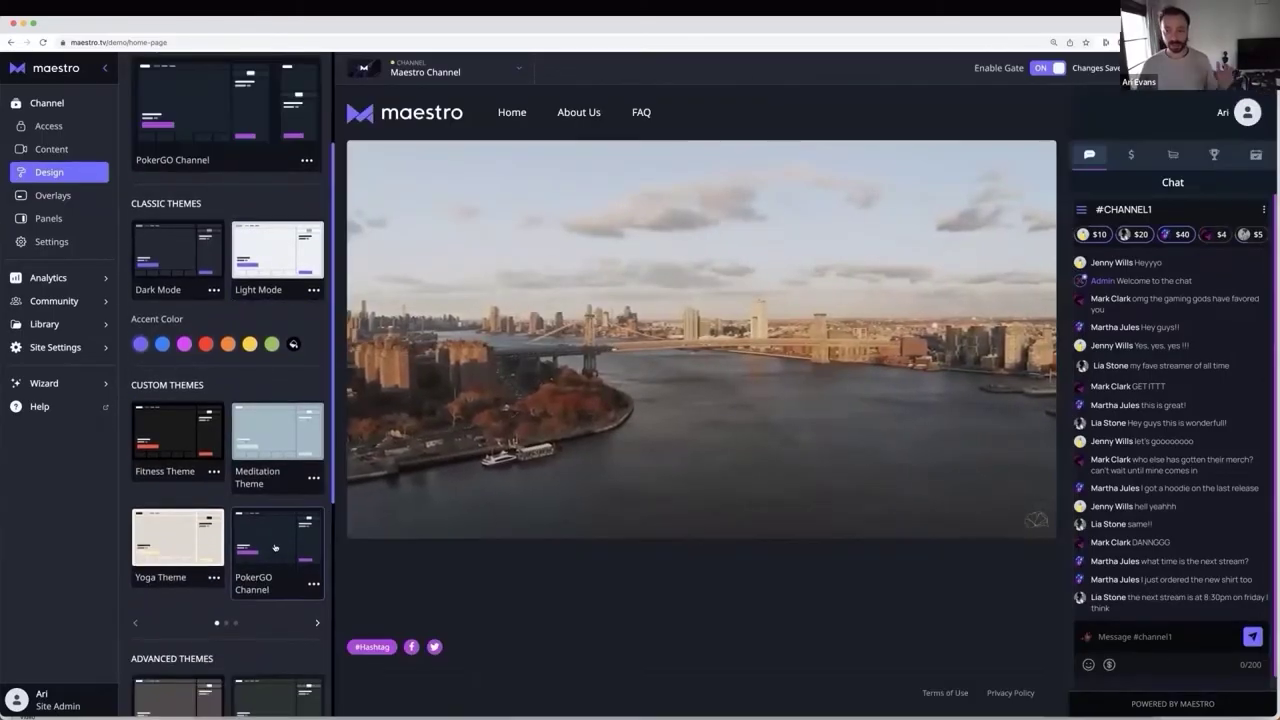
pyautogui.scroll(-2, 262, 566)
pyautogui.click(251, 584)
pyautogui.scroll(-2, 264, 591)
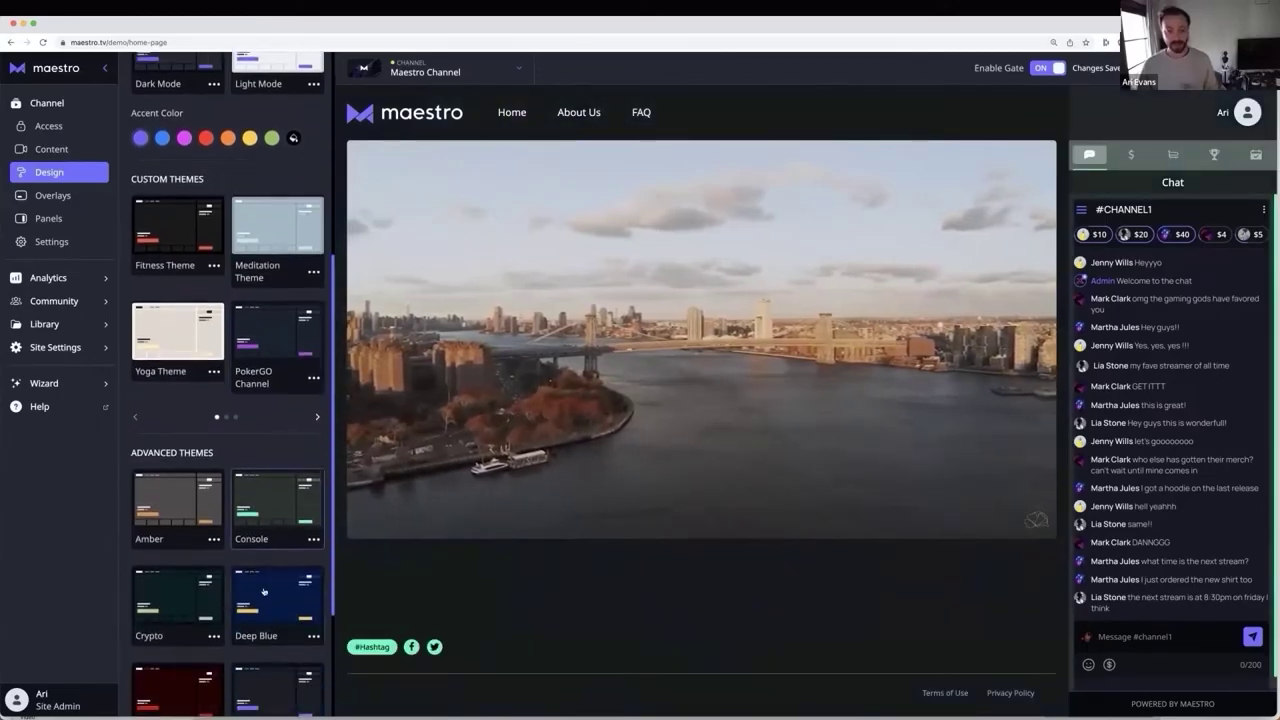
pyautogui.scroll(7, 285, 330)
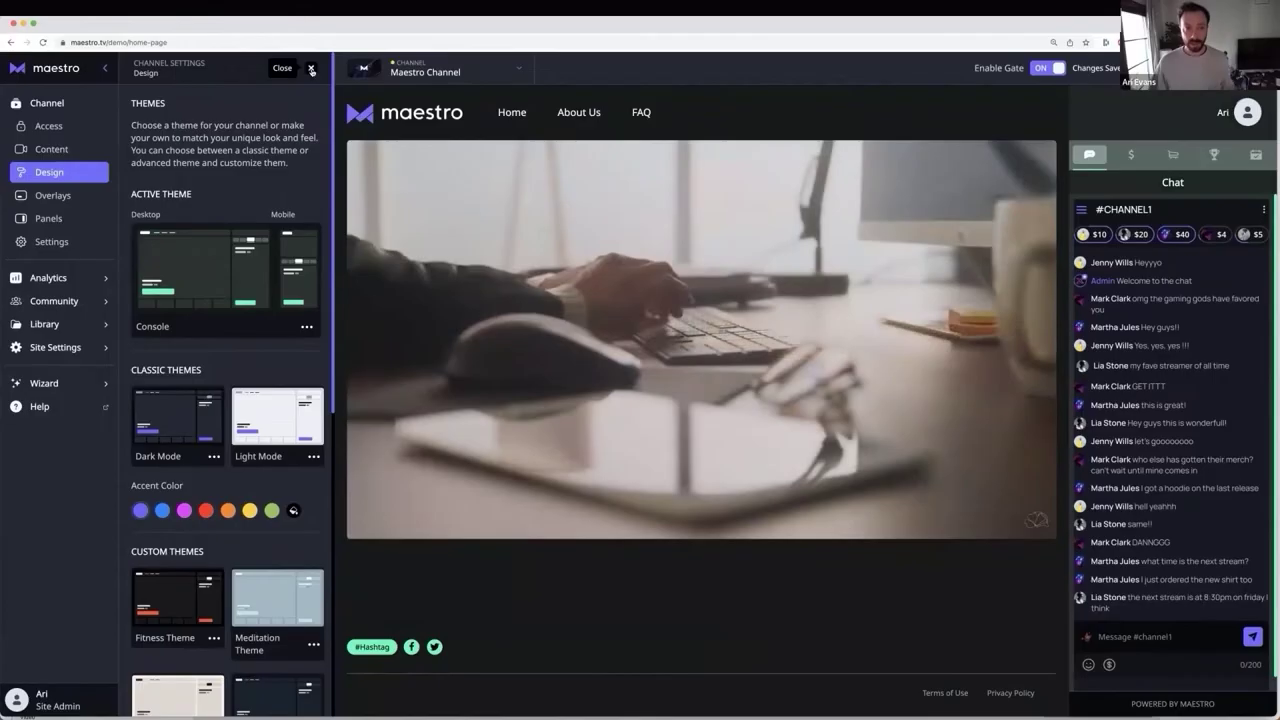
pyautogui.click(311, 69)
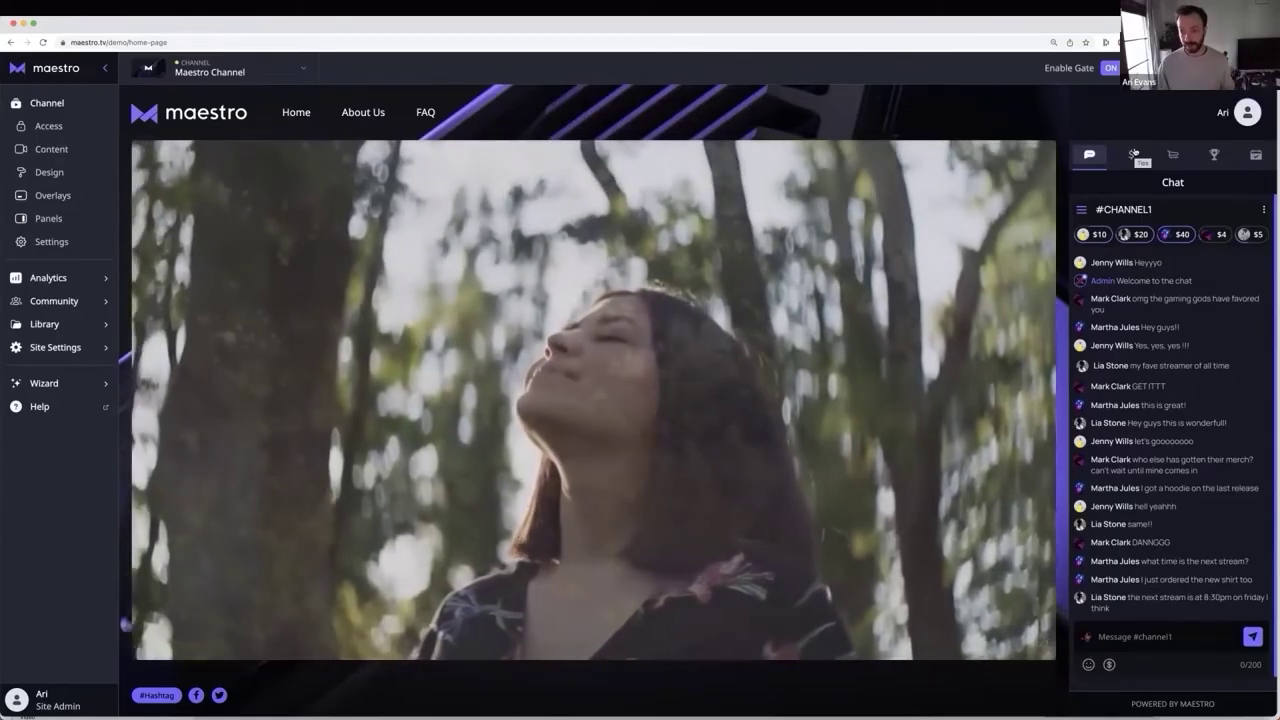
# View the sidebar's Tips, Merch and Quest panels, ending on the 27 Jul–4 Sep Schedule.
pyautogui.click(1133, 153)
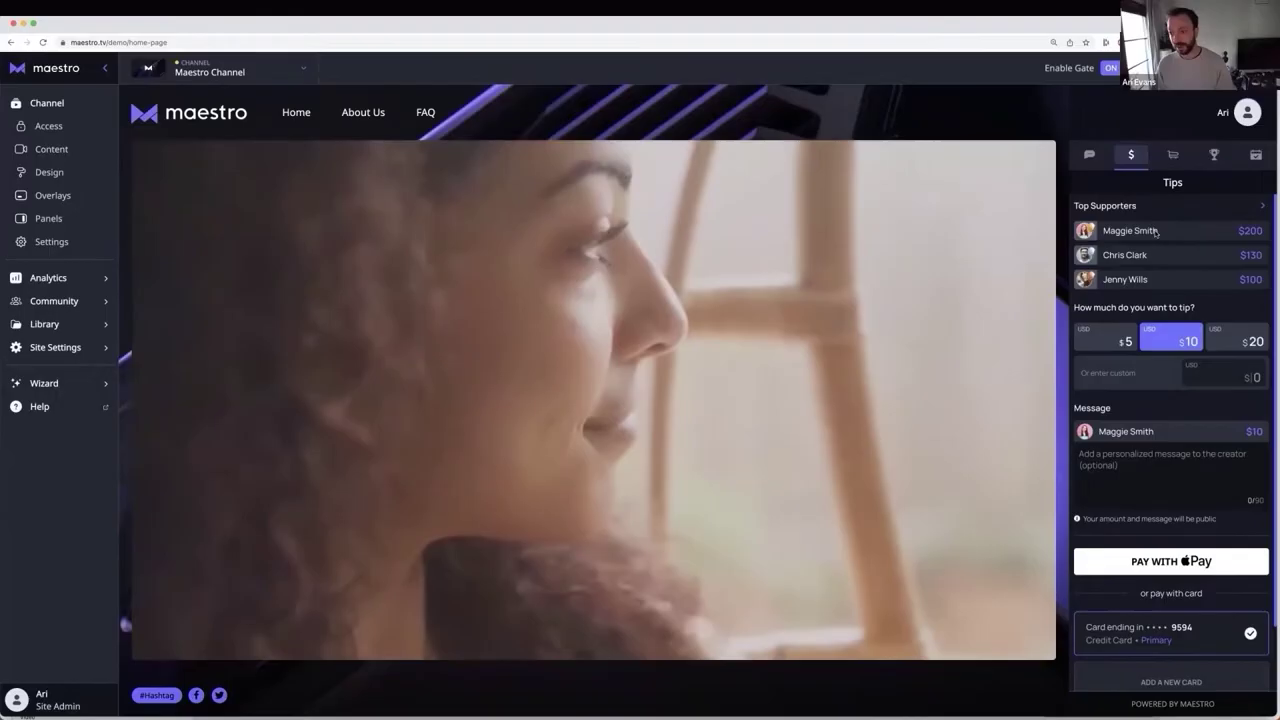
pyautogui.click(1175, 157)
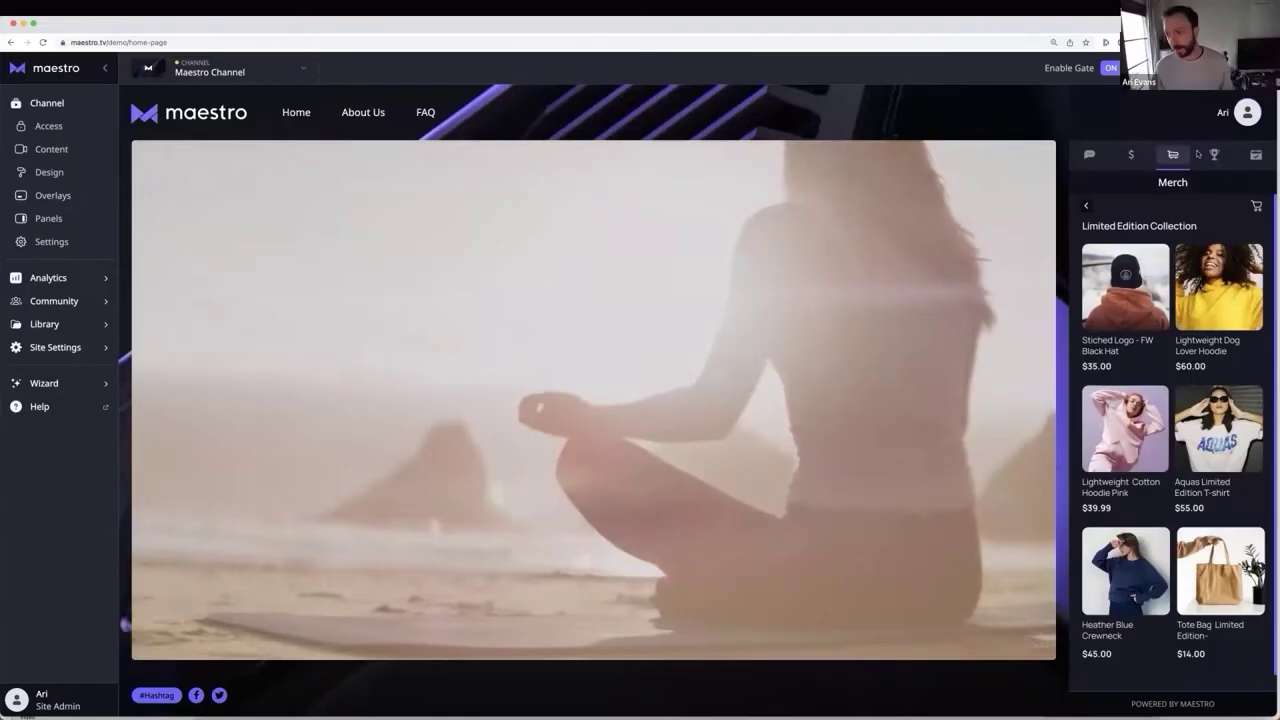
pyautogui.click(1212, 154)
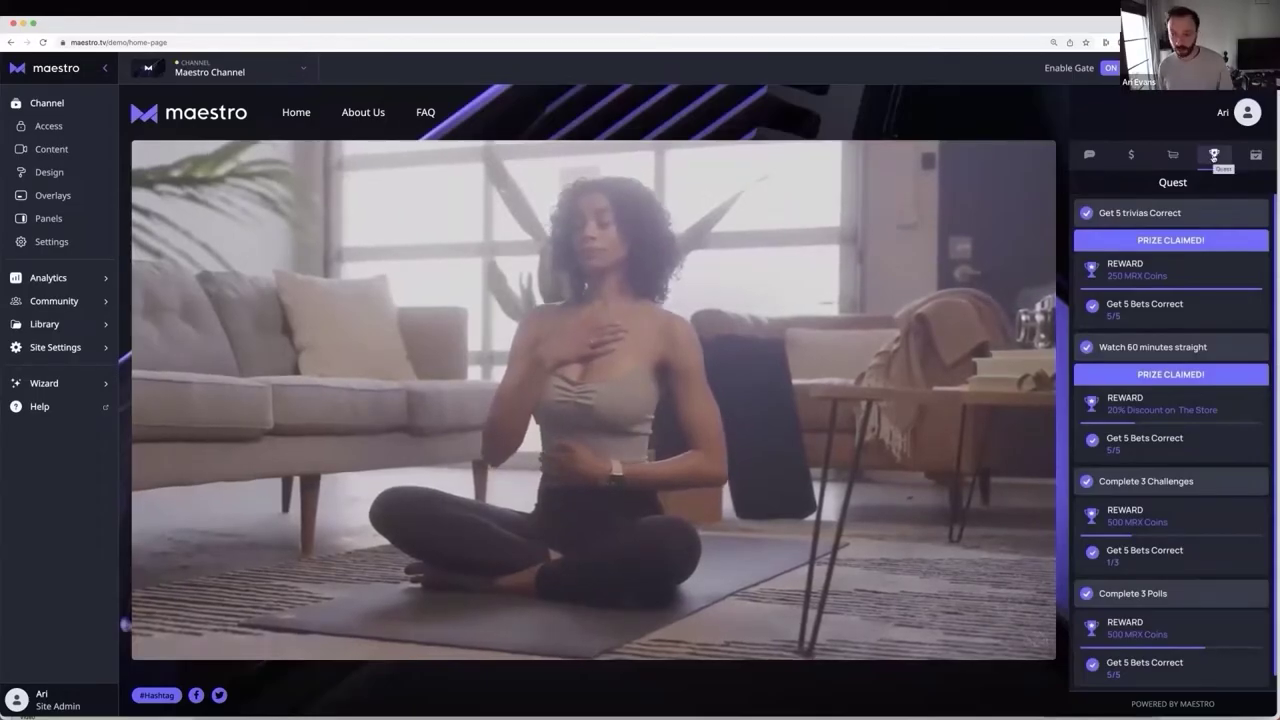
pyautogui.click(1255, 156)
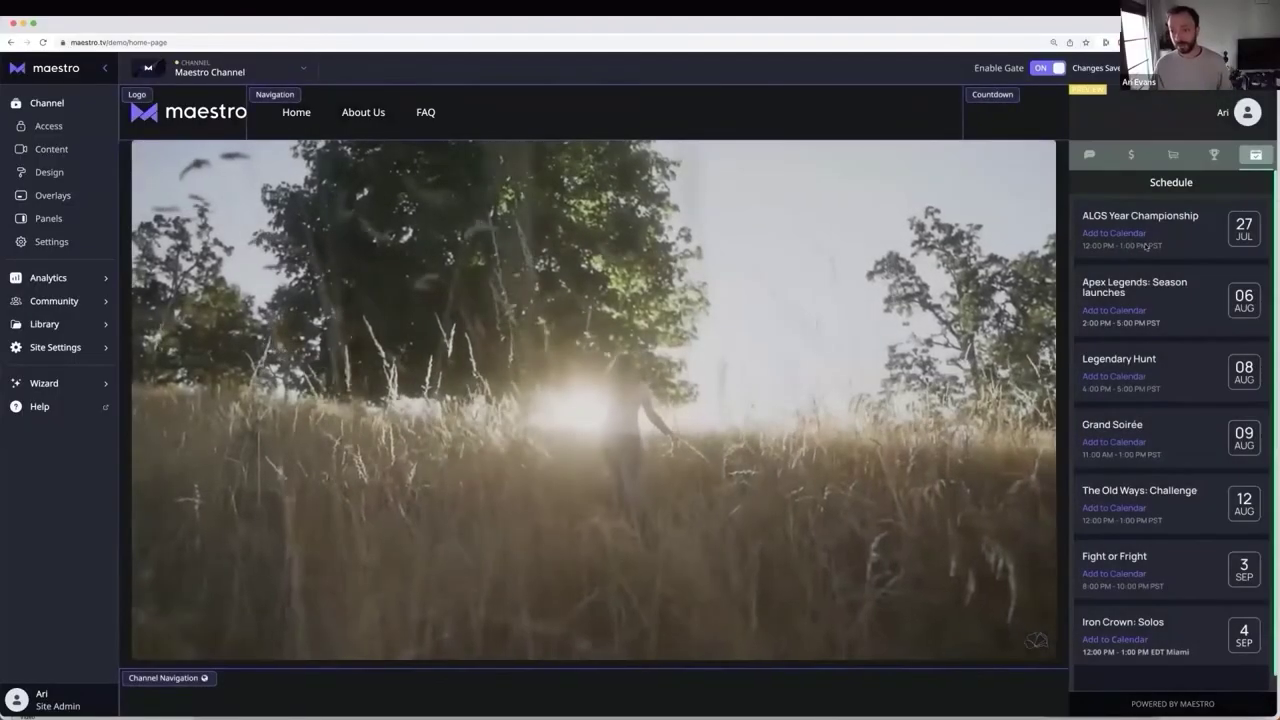
pyautogui.click(1138, 312)
pyautogui.click(1012, 393)
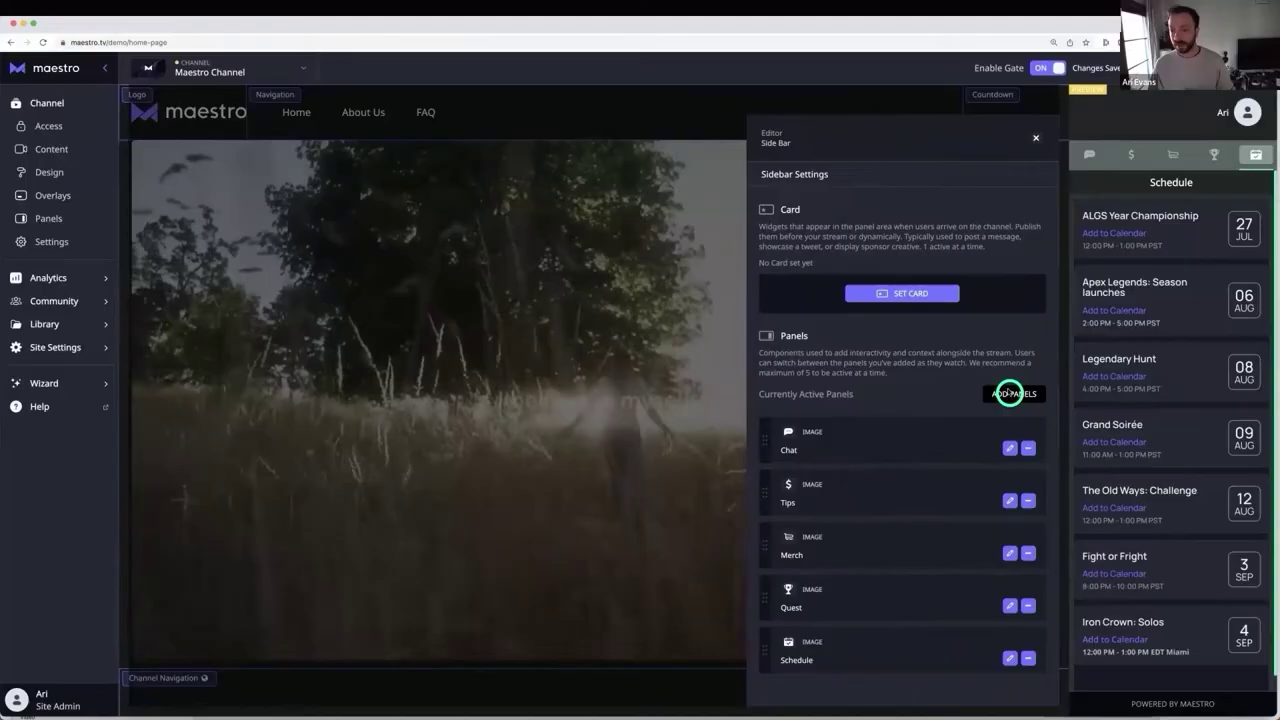
pyautogui.click(852, 174)
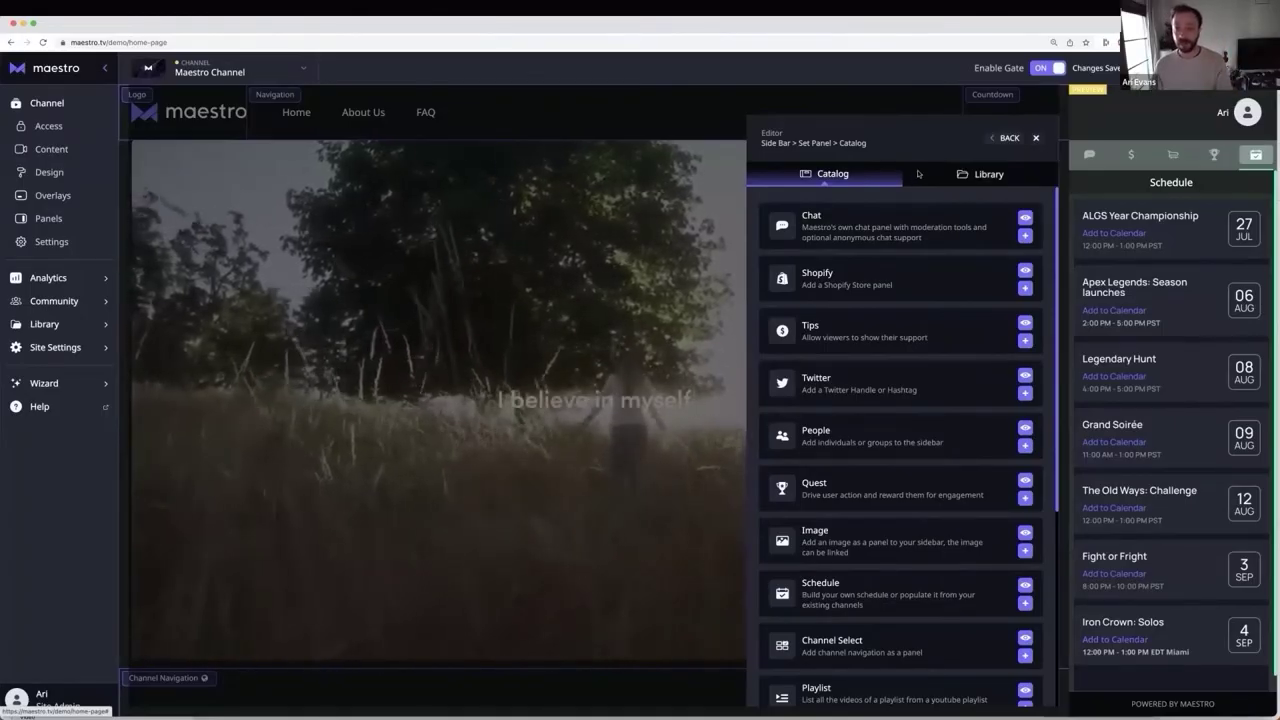
pyautogui.click(1025, 271)
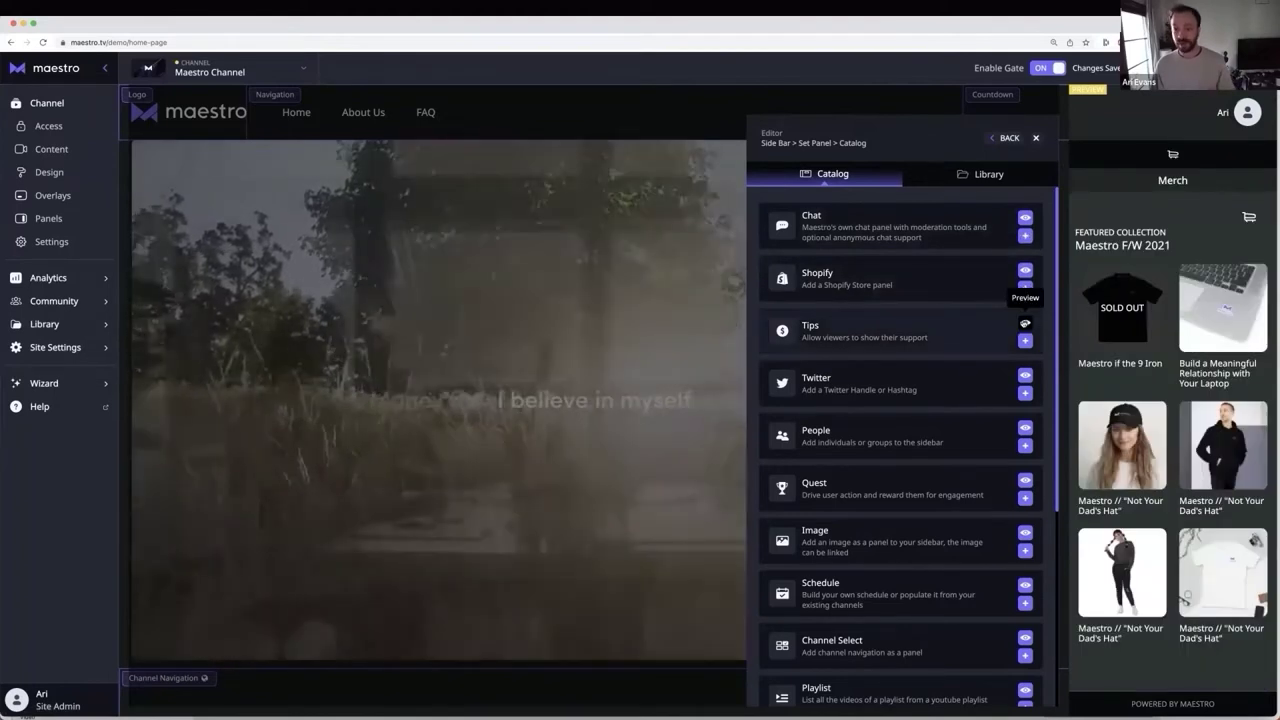
pyautogui.click(1025, 322)
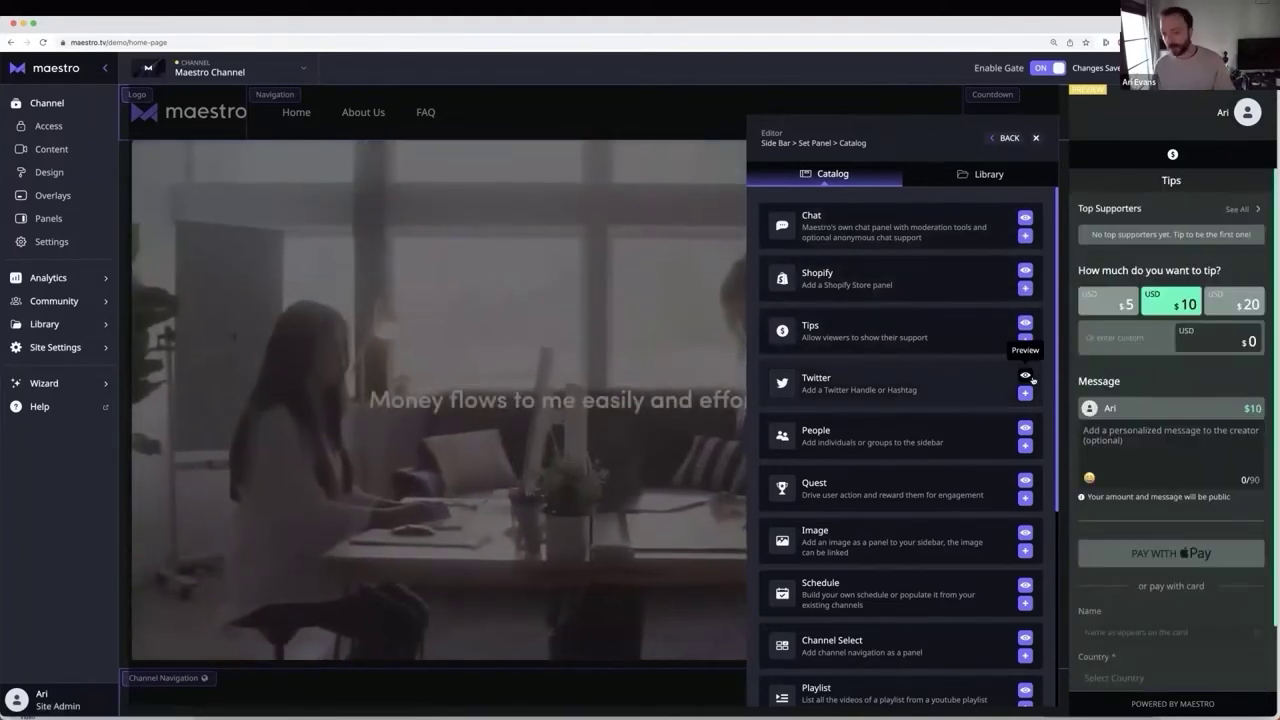
pyautogui.click(1025, 376)
pyautogui.scroll(-2, 1000, 374)
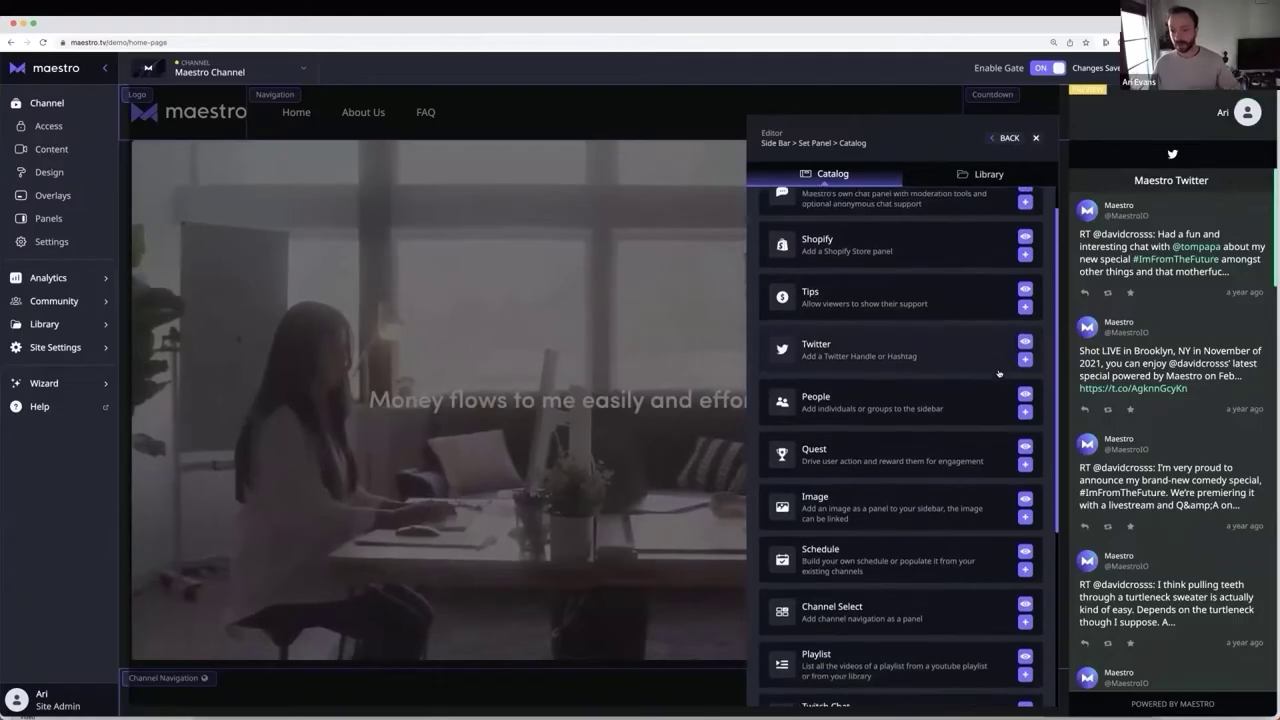
pyautogui.scroll(-1, 1000, 372)
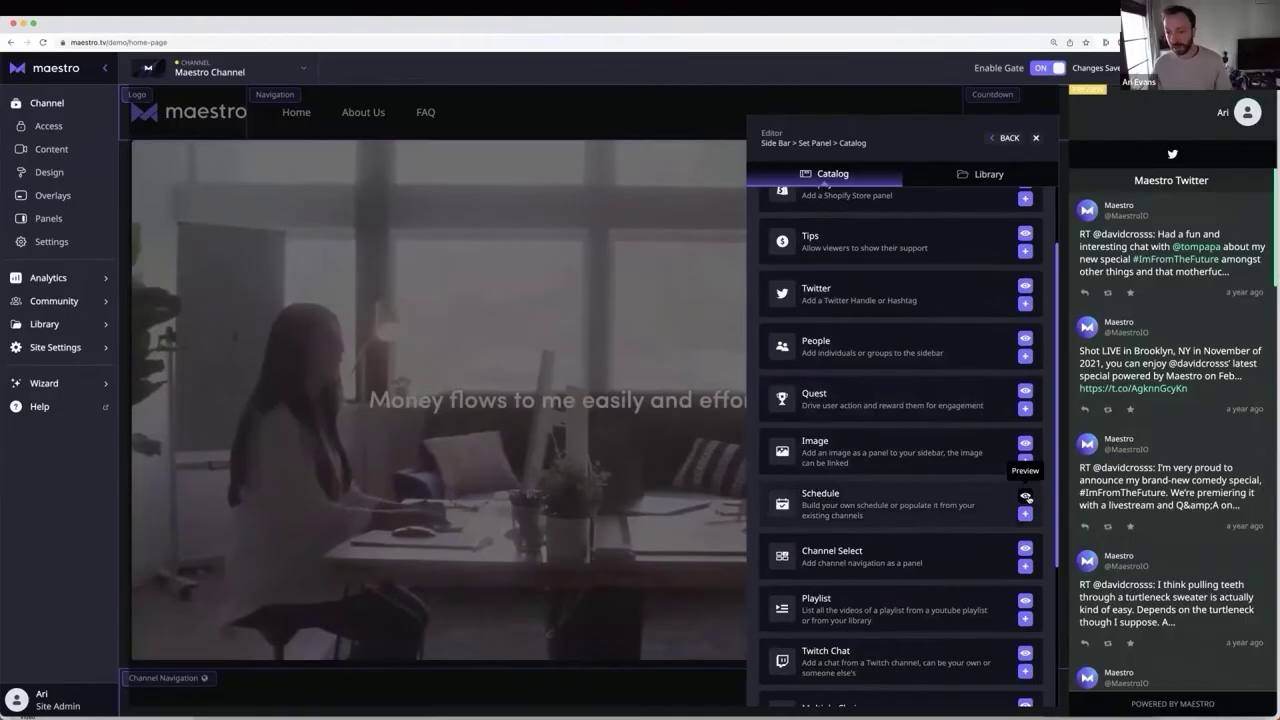
pyautogui.click(1024, 493)
pyautogui.scroll(-1, 1022, 490)
pyautogui.click(1024, 558)
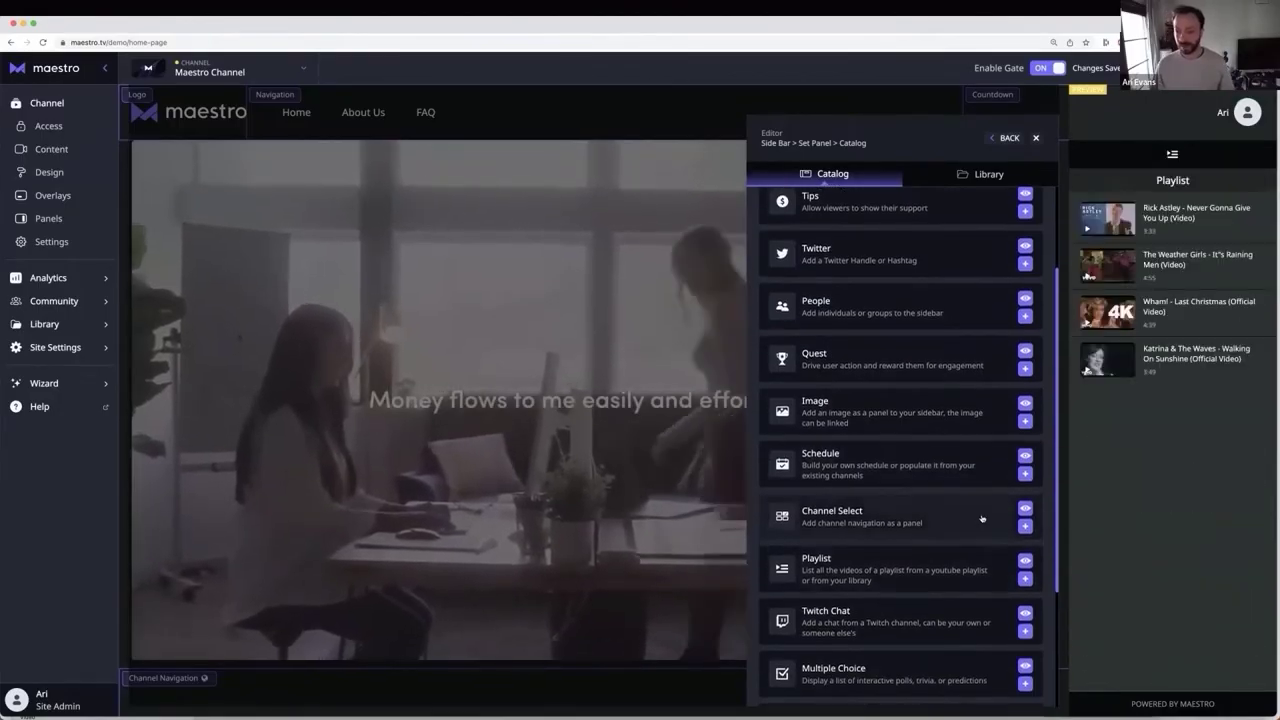
pyautogui.scroll(-6, 990, 530)
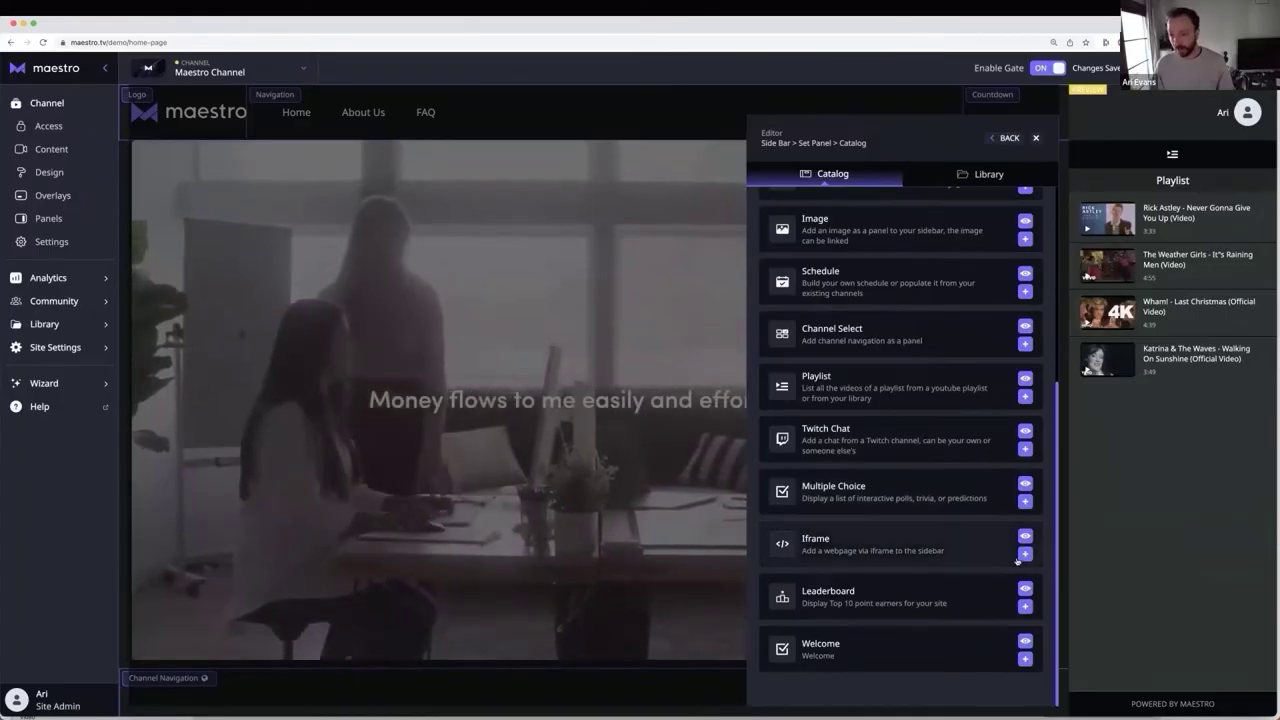
pyautogui.scroll(10, 1017, 558)
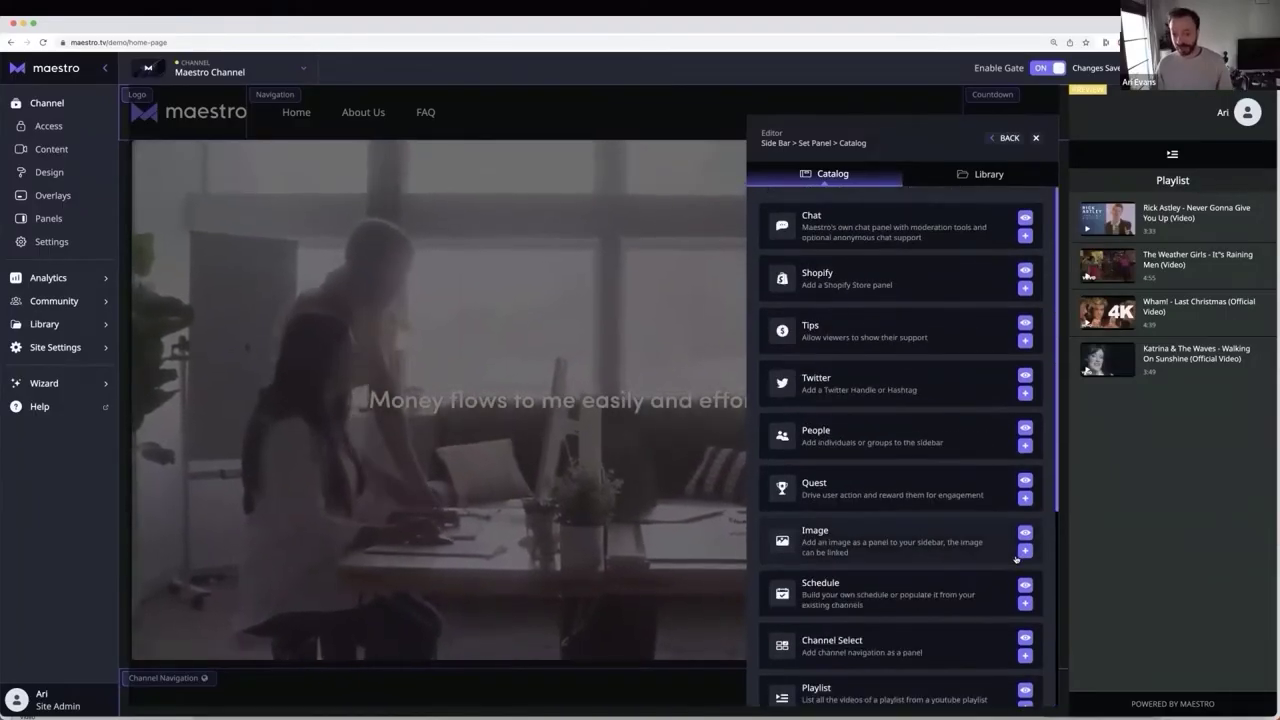
pyautogui.scroll(-5, 1012, 556)
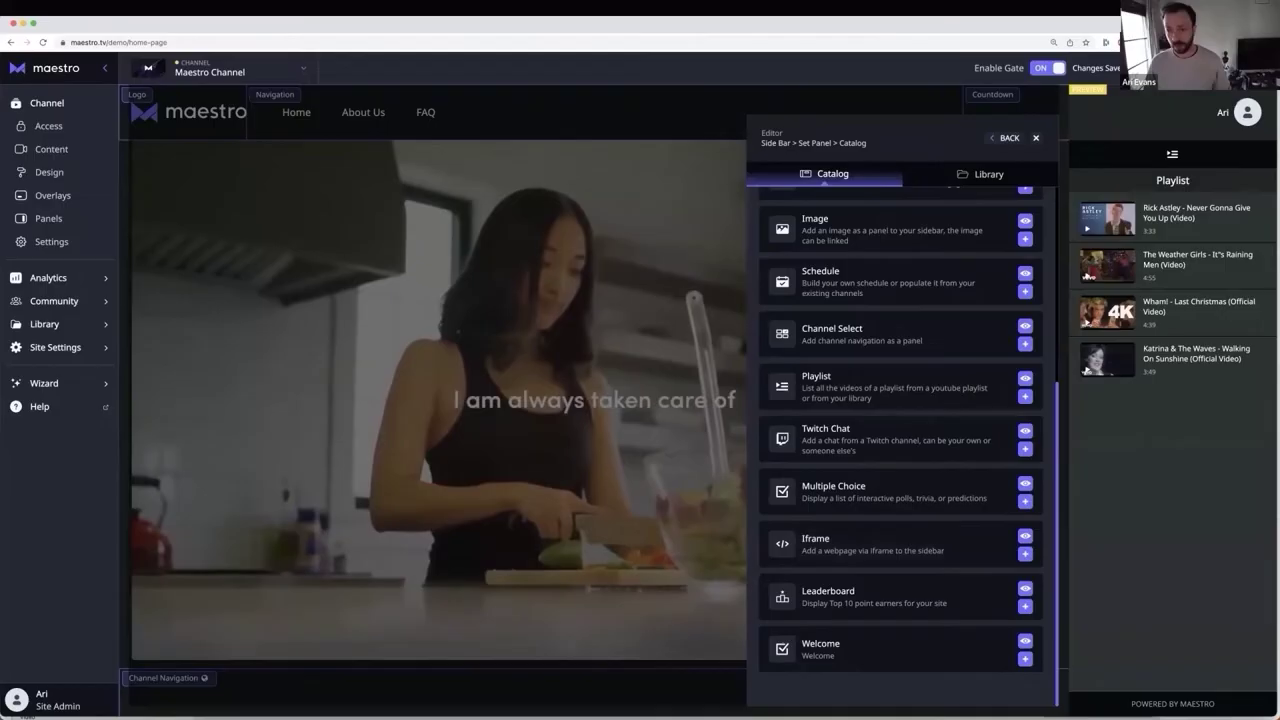
pyautogui.click(1036, 137)
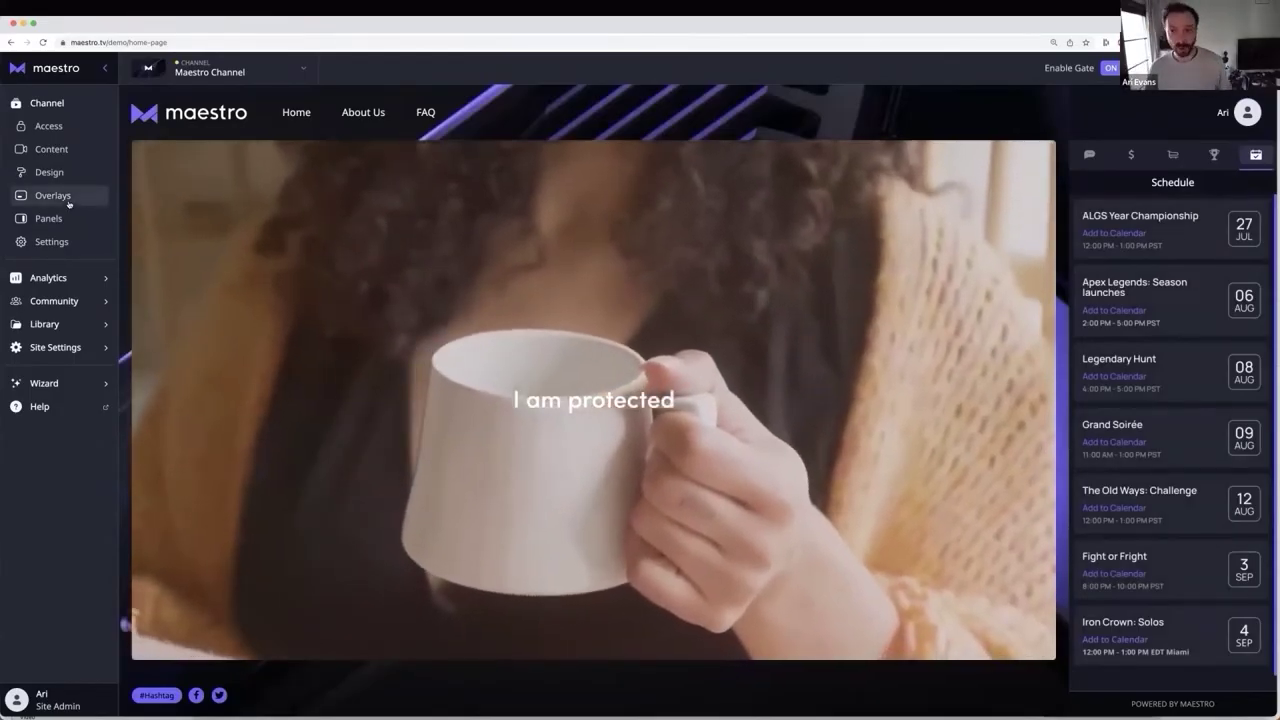
# Open the Overlays catalog, vote Weekly in the preview poll, and preview the newsletter Lower Third.
pyautogui.click(69, 205)
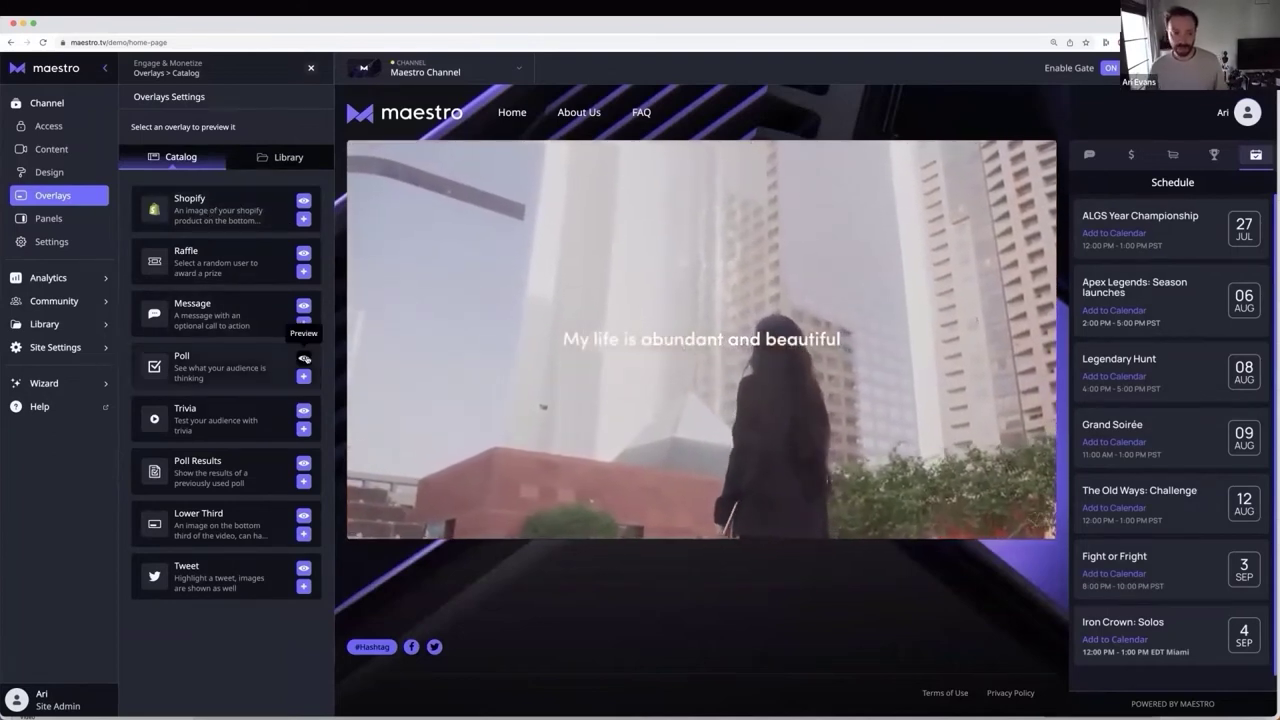
pyautogui.click(425, 473)
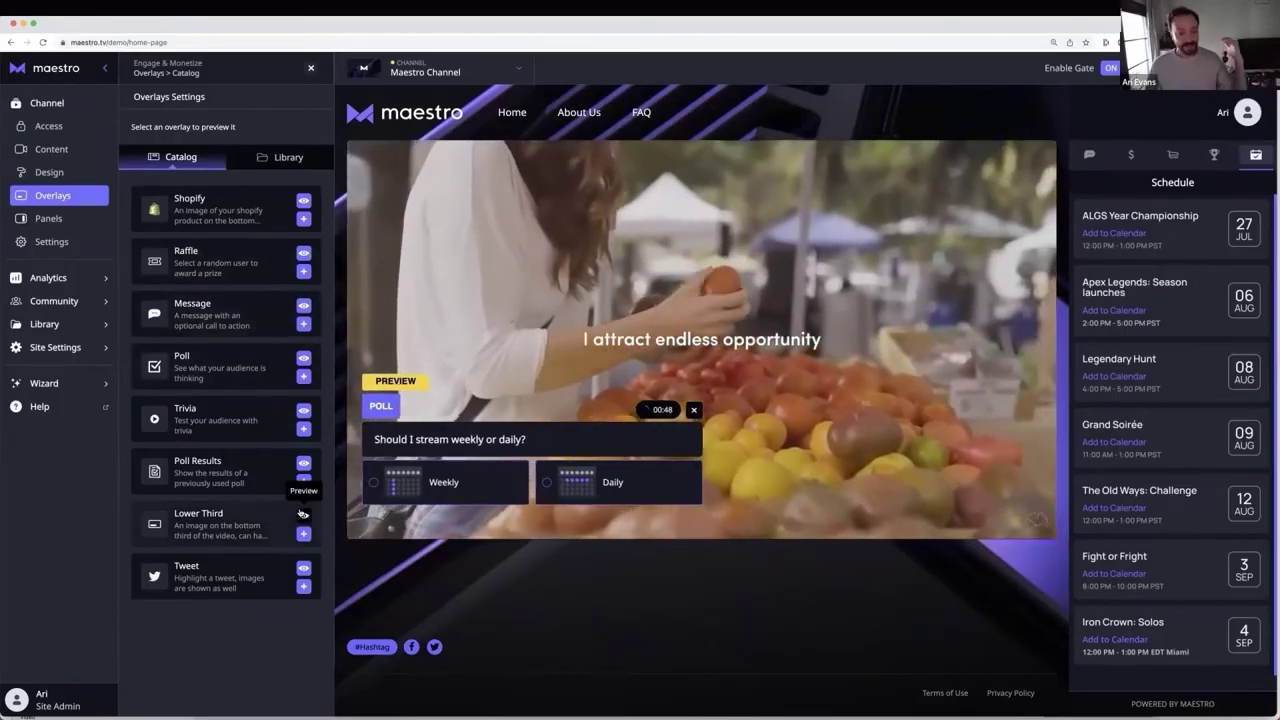
pyautogui.click(303, 515)
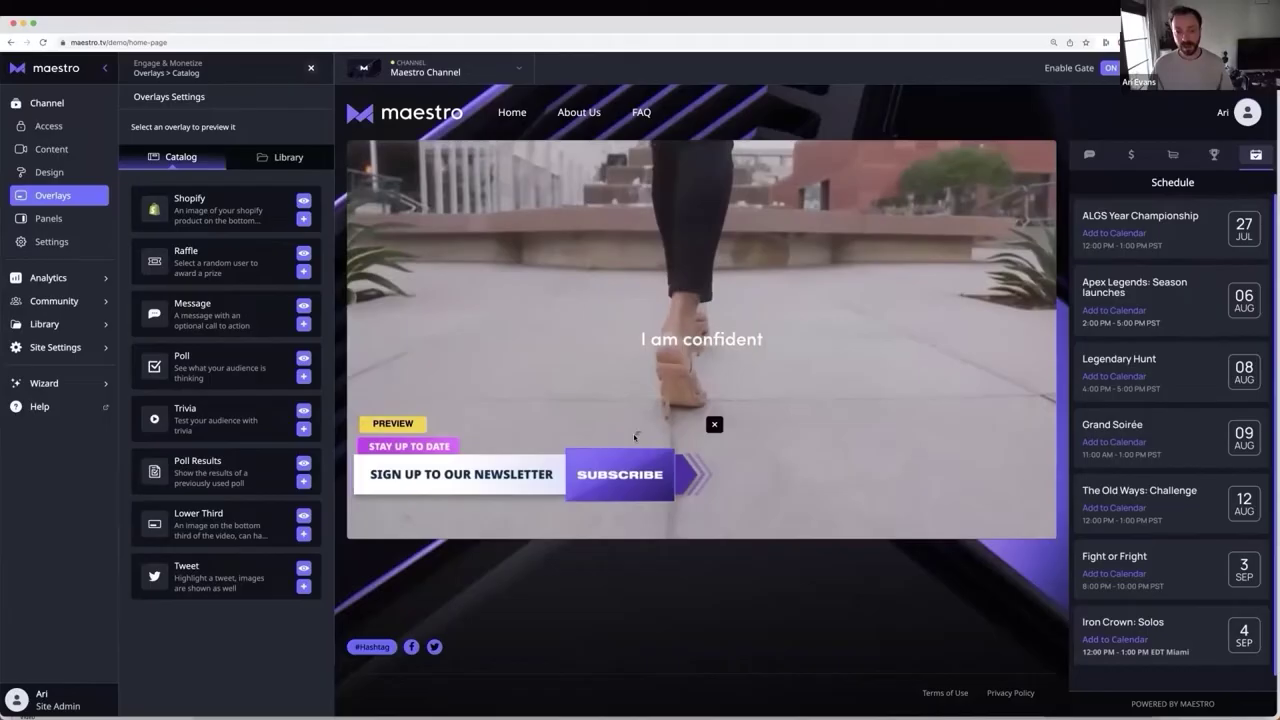
# Open the Overlays Library, broadcast Merch Overlay Fitness, and try then close the hoodie checkout.
pyautogui.click(280, 158)
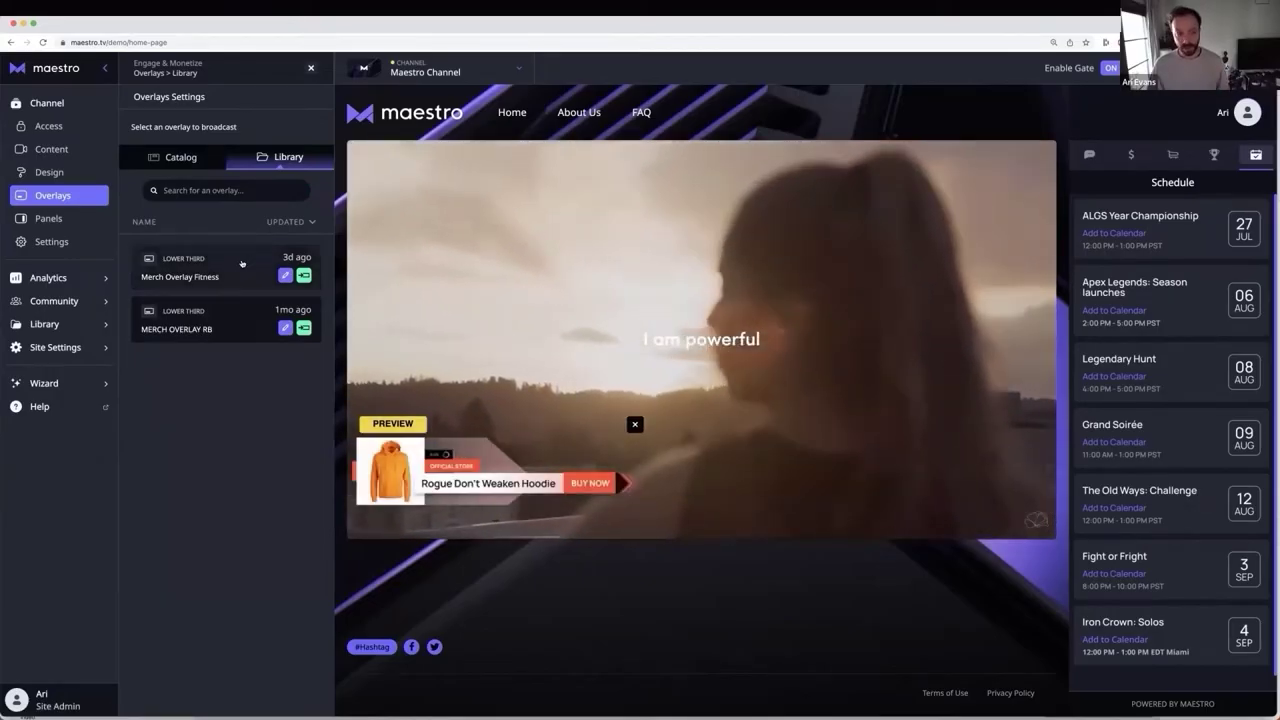
pyautogui.click(304, 275)
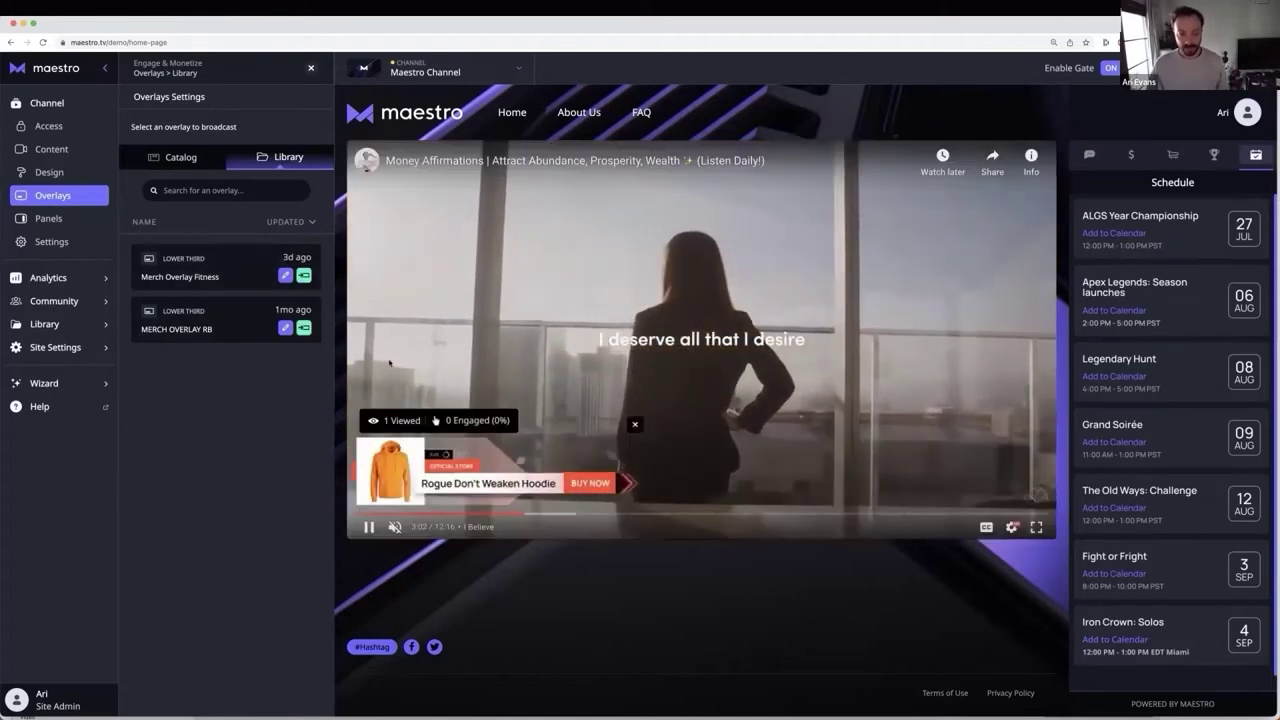
pyautogui.click(553, 486)
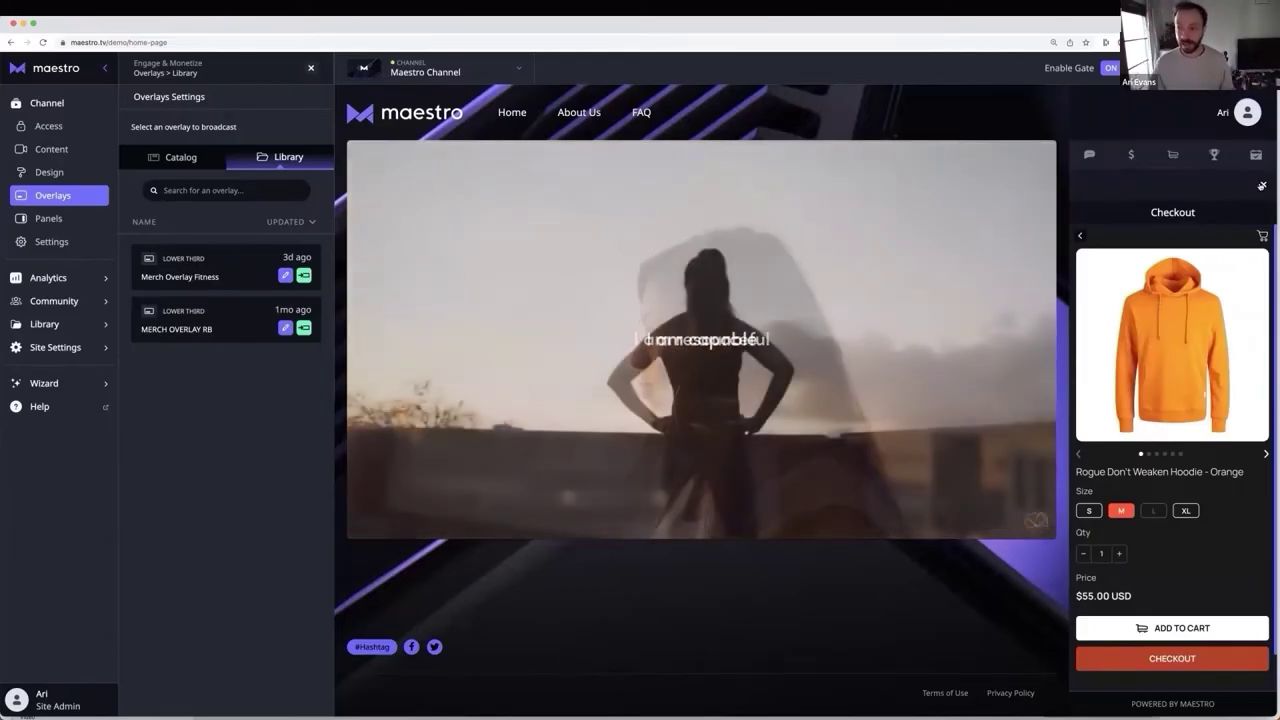
pyautogui.click(1262, 186)
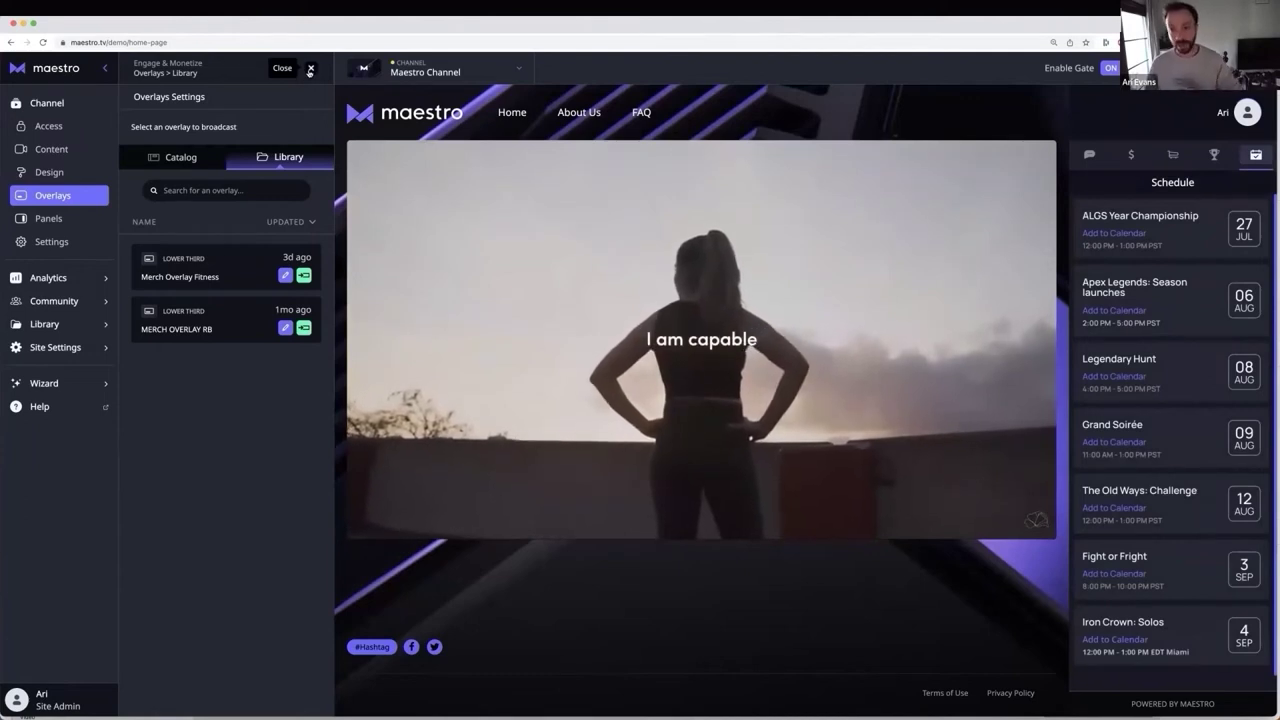
# Close the Overlays panel and open the Access page showing the $25.00 General Admission ticket.
pyautogui.click(310, 68)
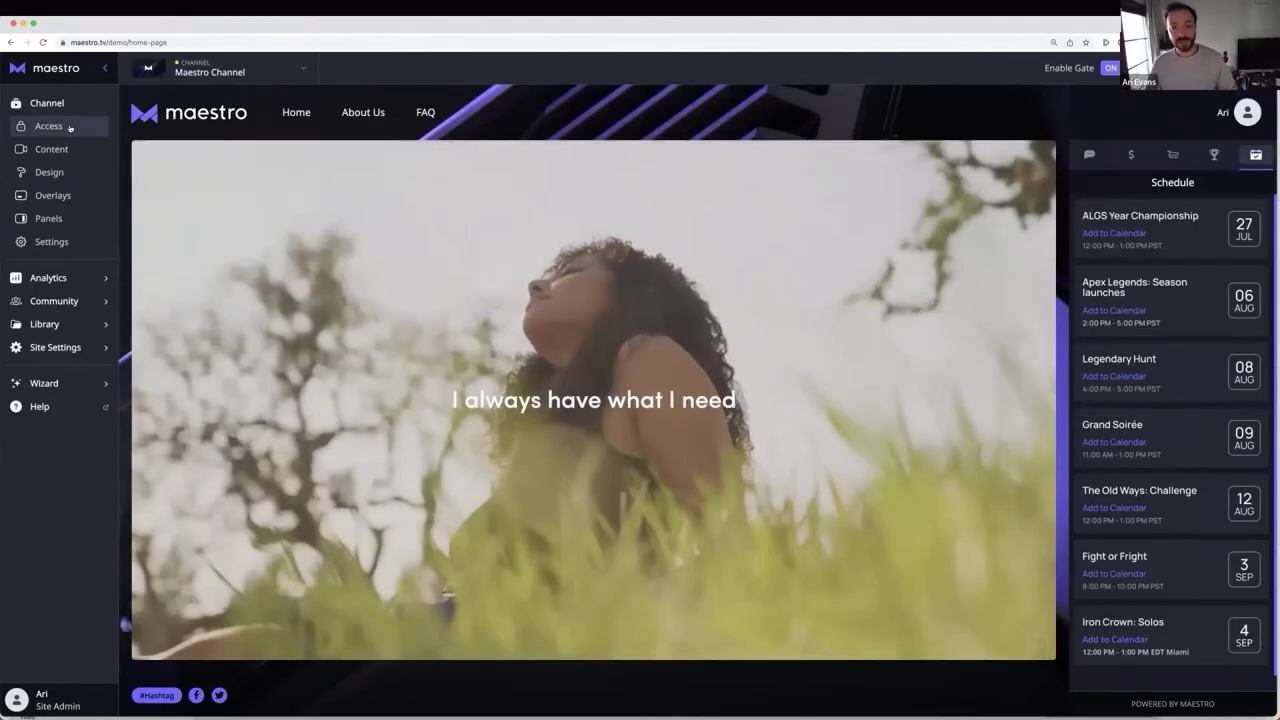
pyautogui.click(48, 126)
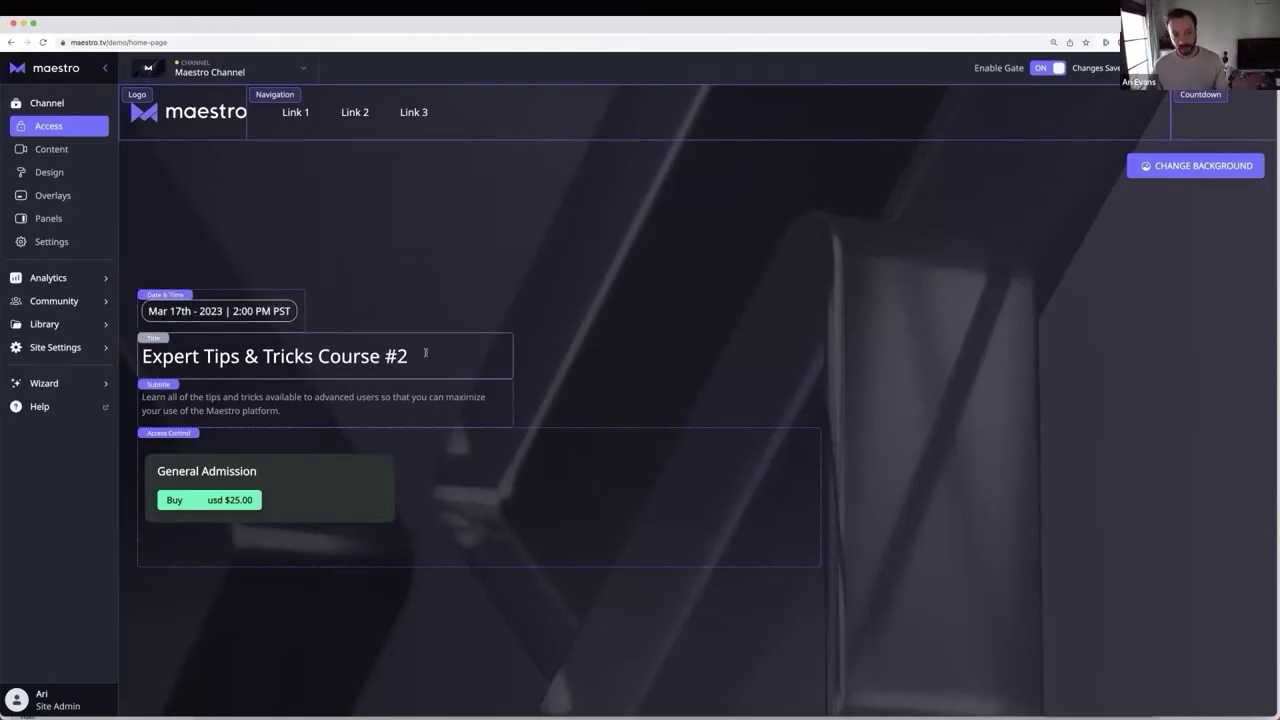
pyautogui.click(477, 486)
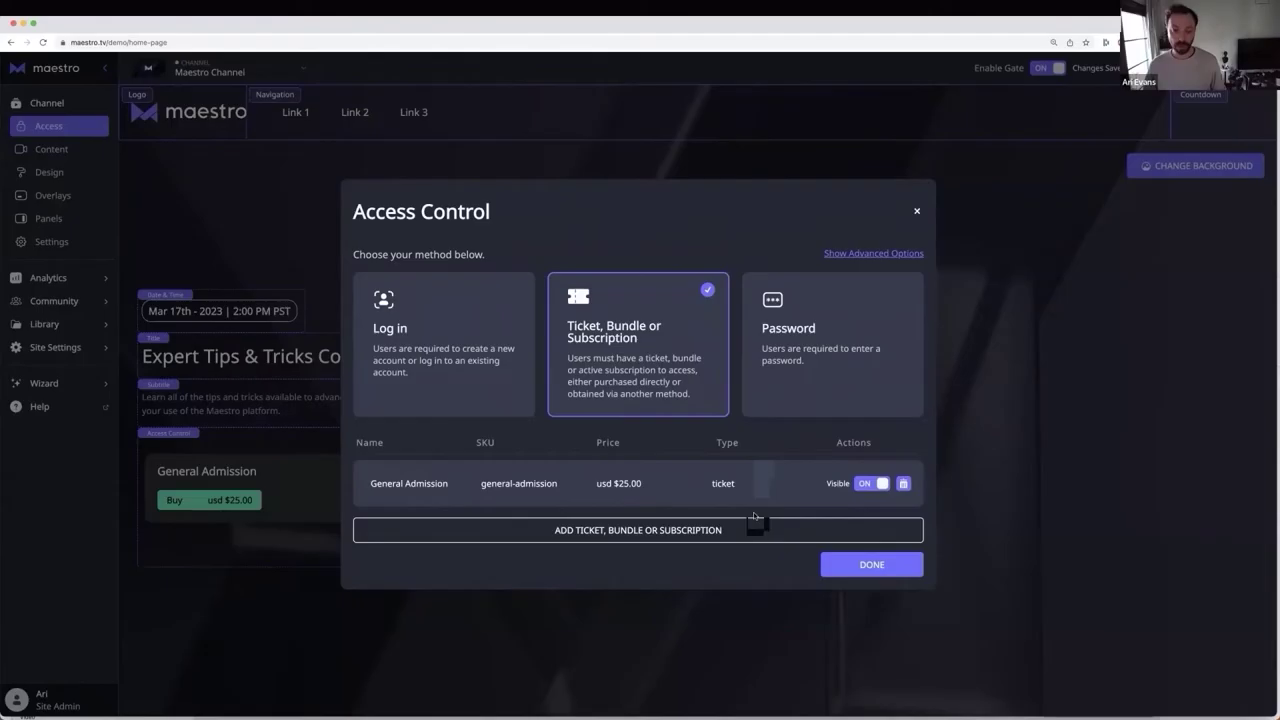
pyautogui.click(916, 211)
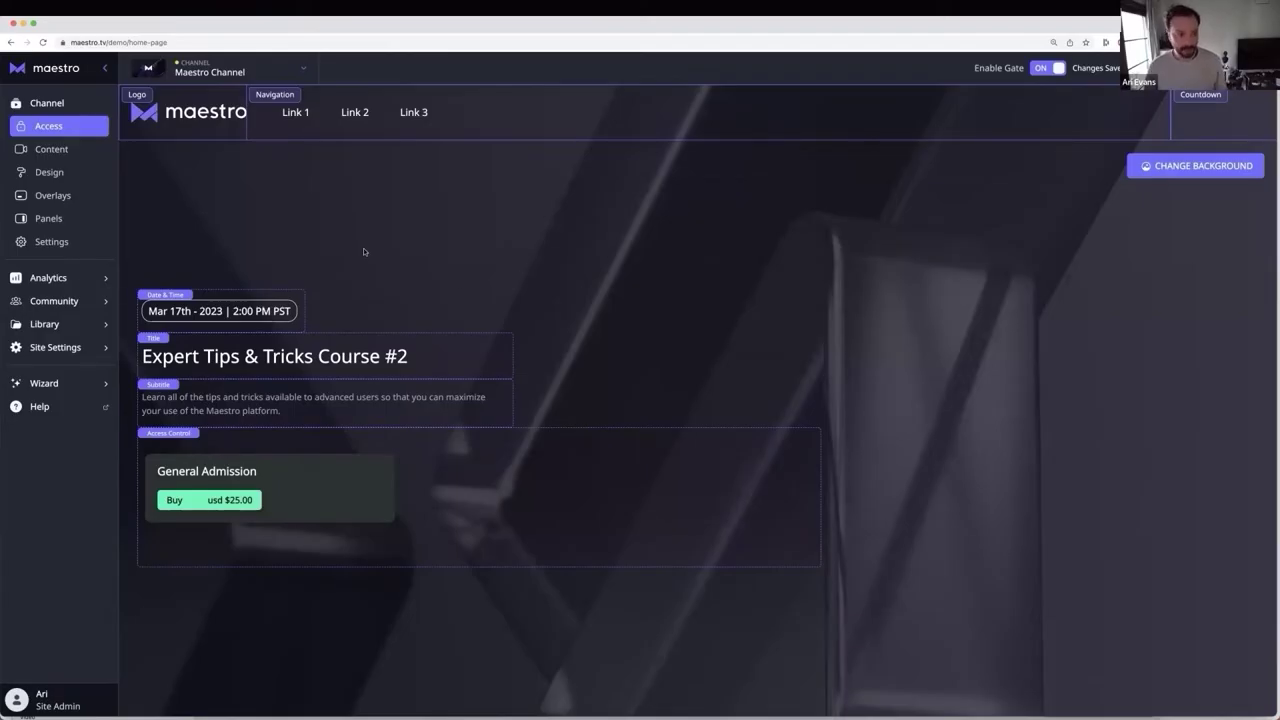
# Leave Access, open Content, view 3rd Party Software stream details, then return to the stream choice.
pyautogui.click(72, 130)
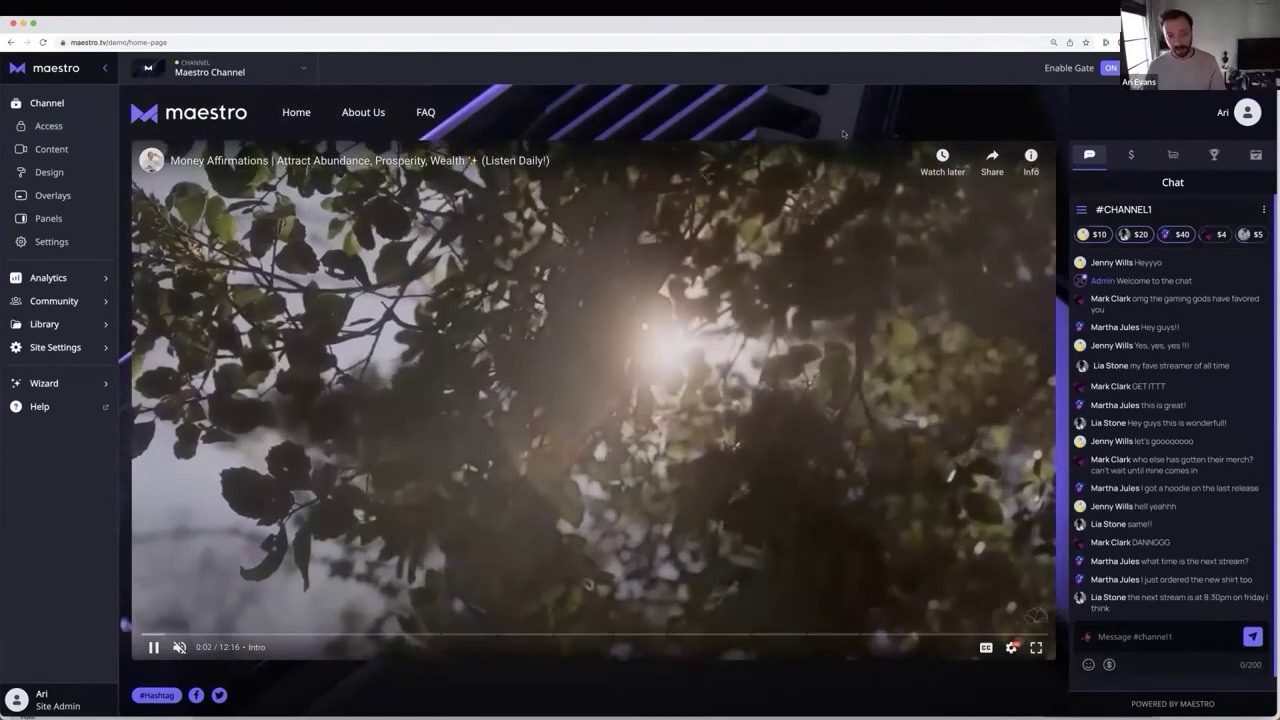
pyautogui.click(72, 149)
pyautogui.click(74, 156)
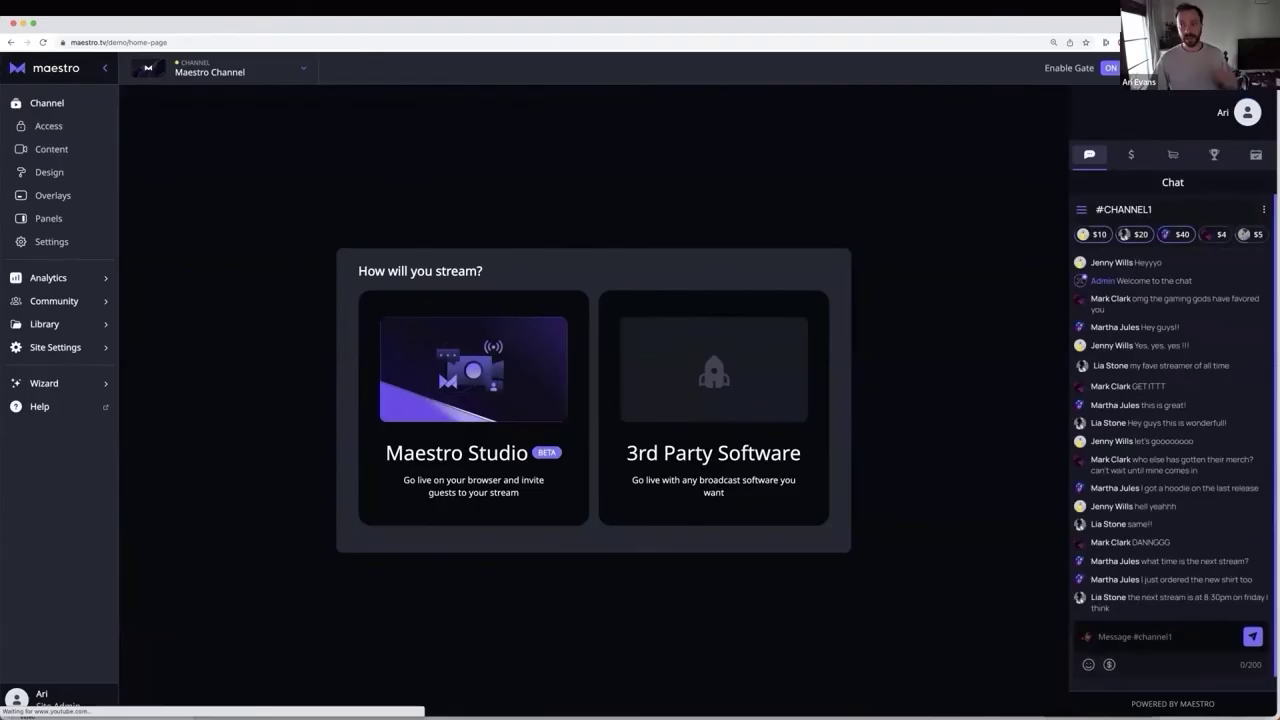
pyautogui.click(799, 387)
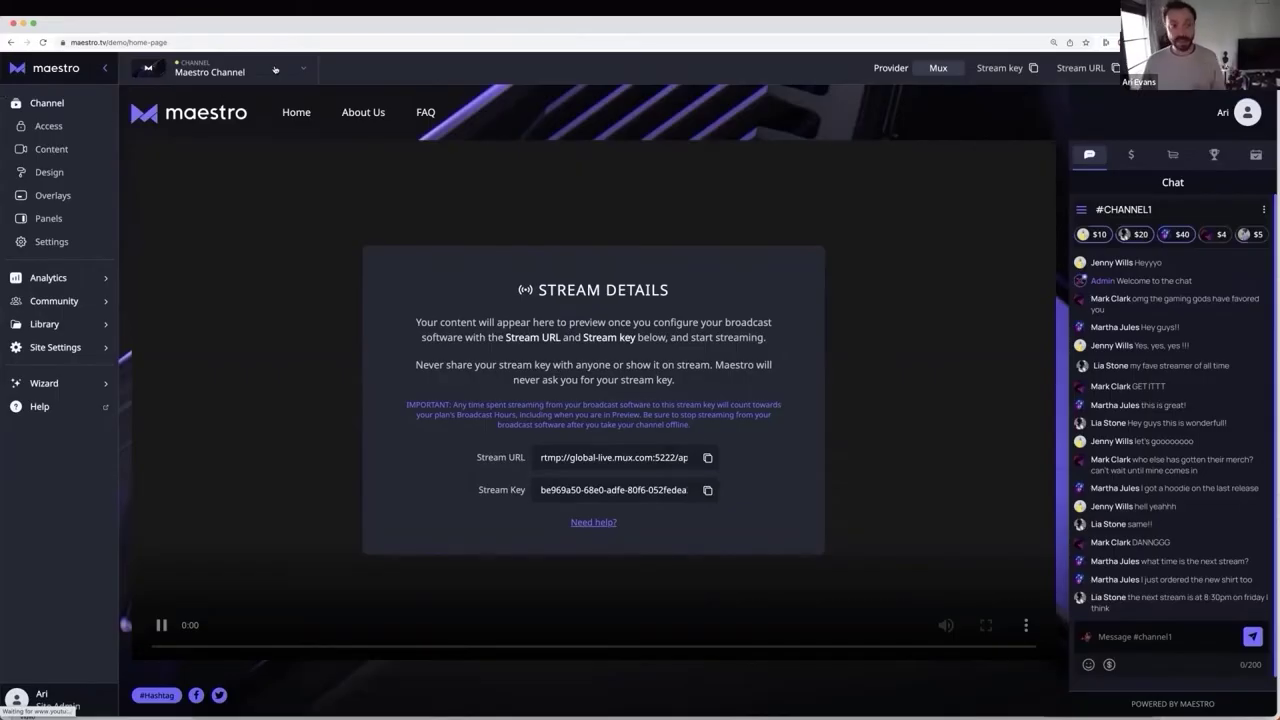
pyautogui.click(48, 126)
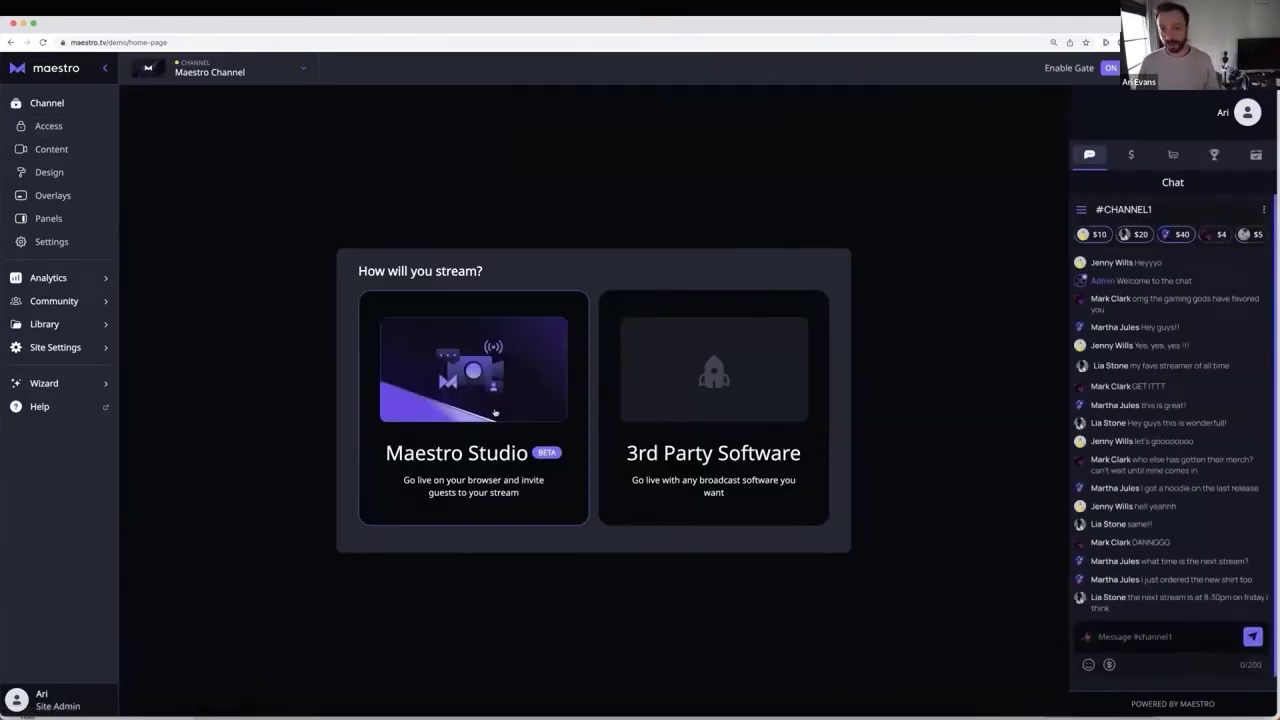
# Pick Maestro Studio and continue past Audio/Video Settings into the backstage.
pyautogui.click(494, 412)
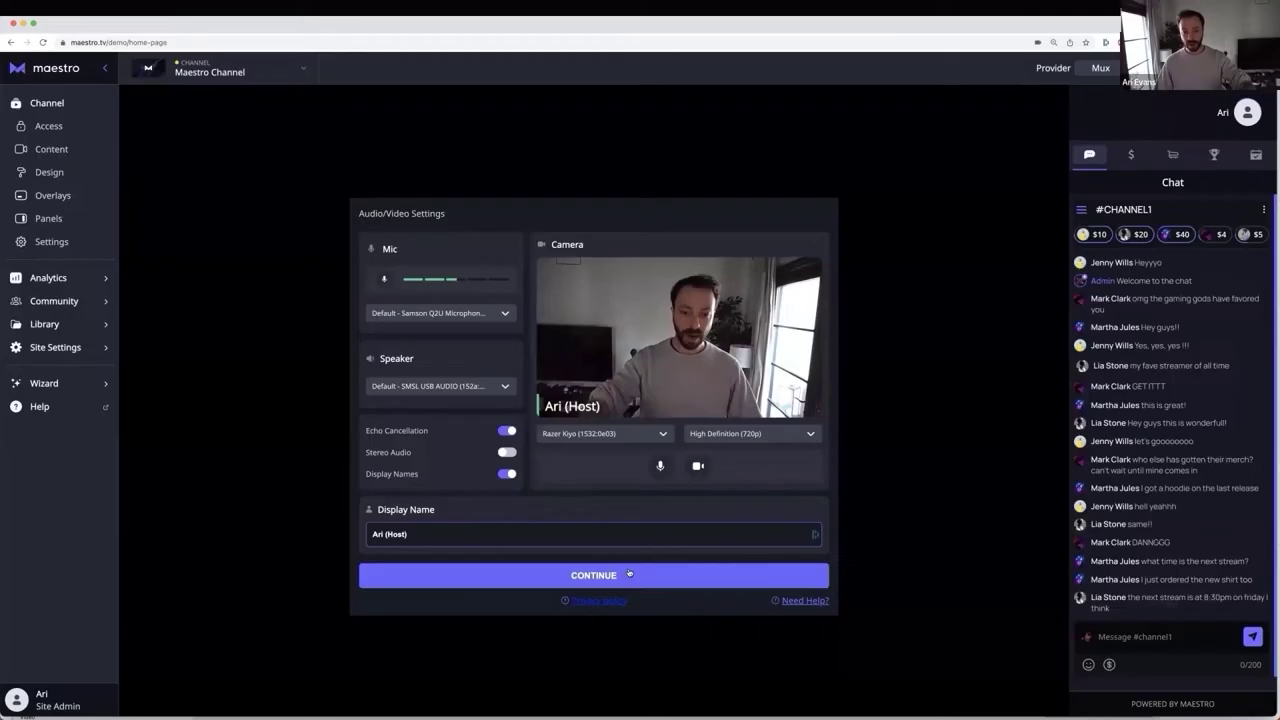
pyautogui.click(662, 580)
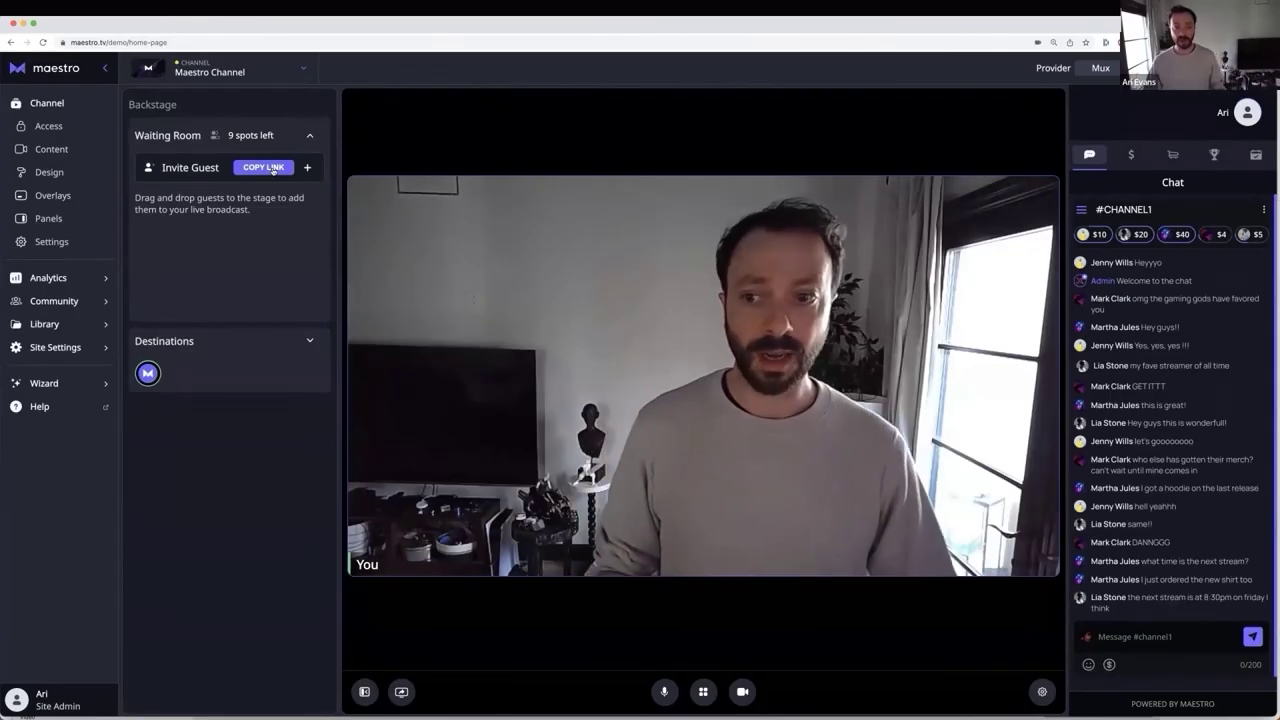
# Expand Destinations to list unconnected Facebook, YouTube and Twitch, with Maestro marked Ready.
pyautogui.click(279, 346)
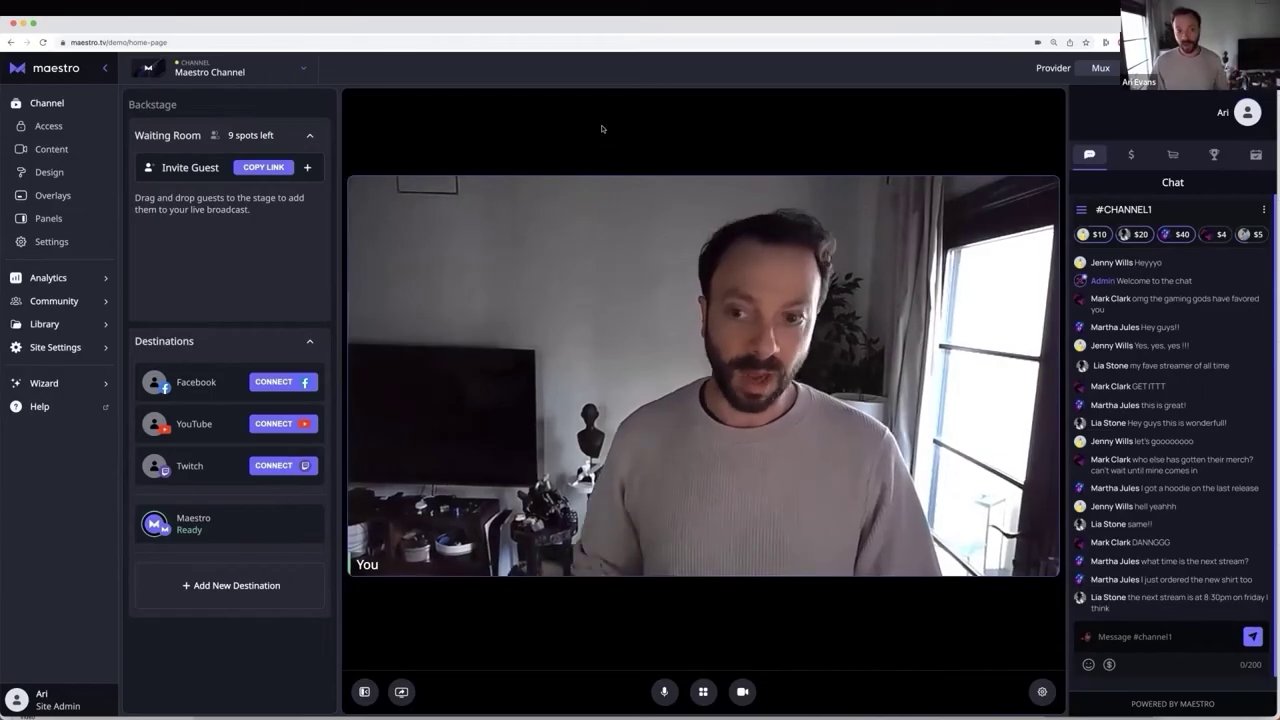
# Open the Community page, which shows 'No Users were found' for All Channels, All Time.
pyautogui.click(67, 310)
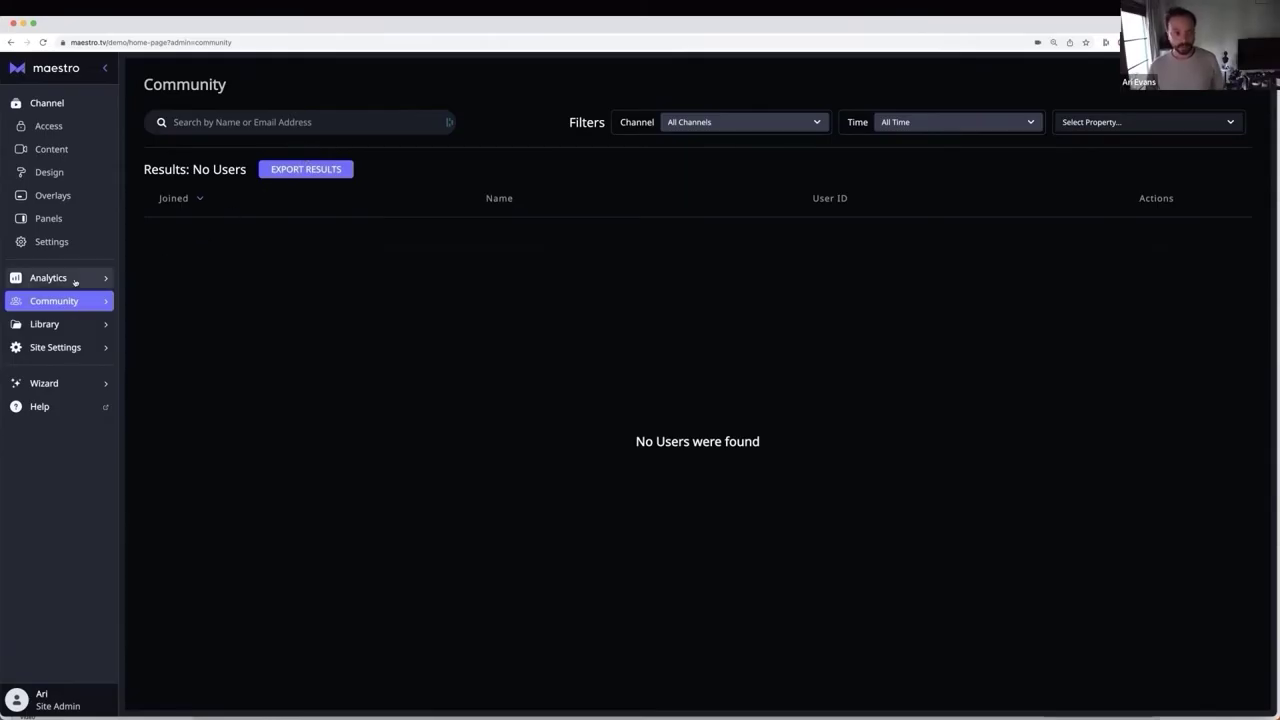
# Open Analytics and scroll through the Earnings cards, all at $0.00.
pyautogui.click(74, 280)
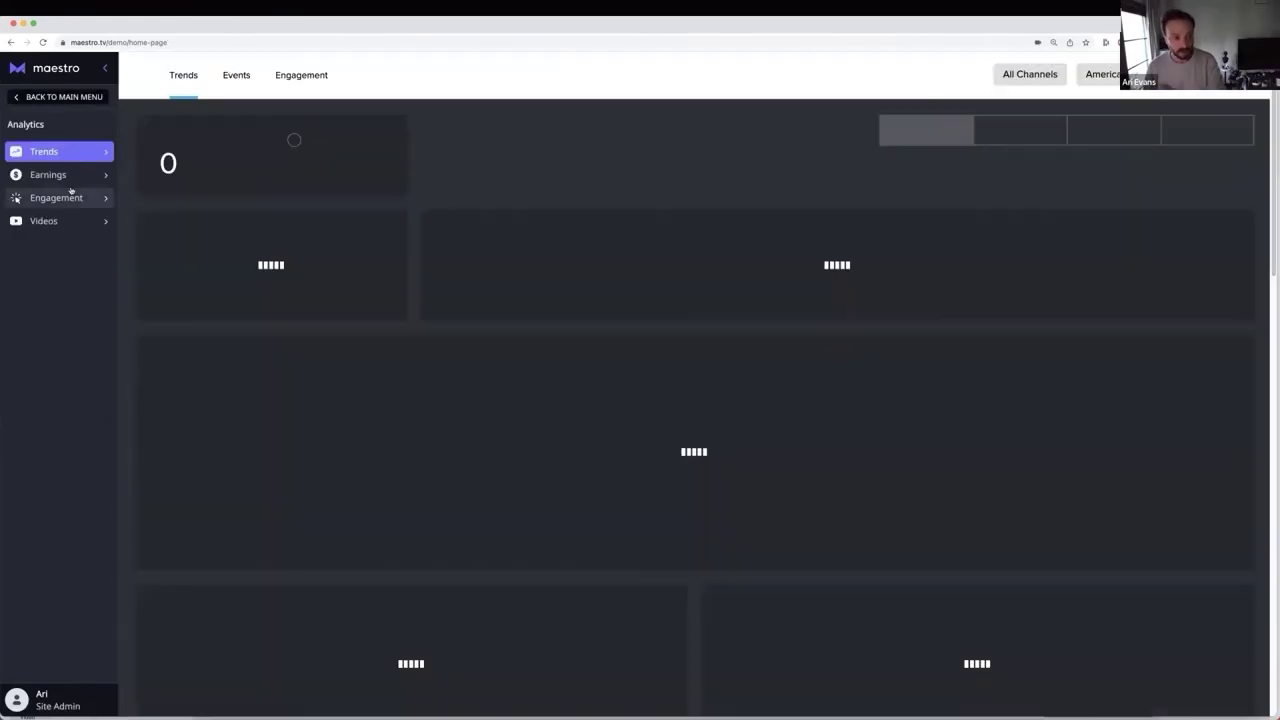
pyautogui.click(76, 178)
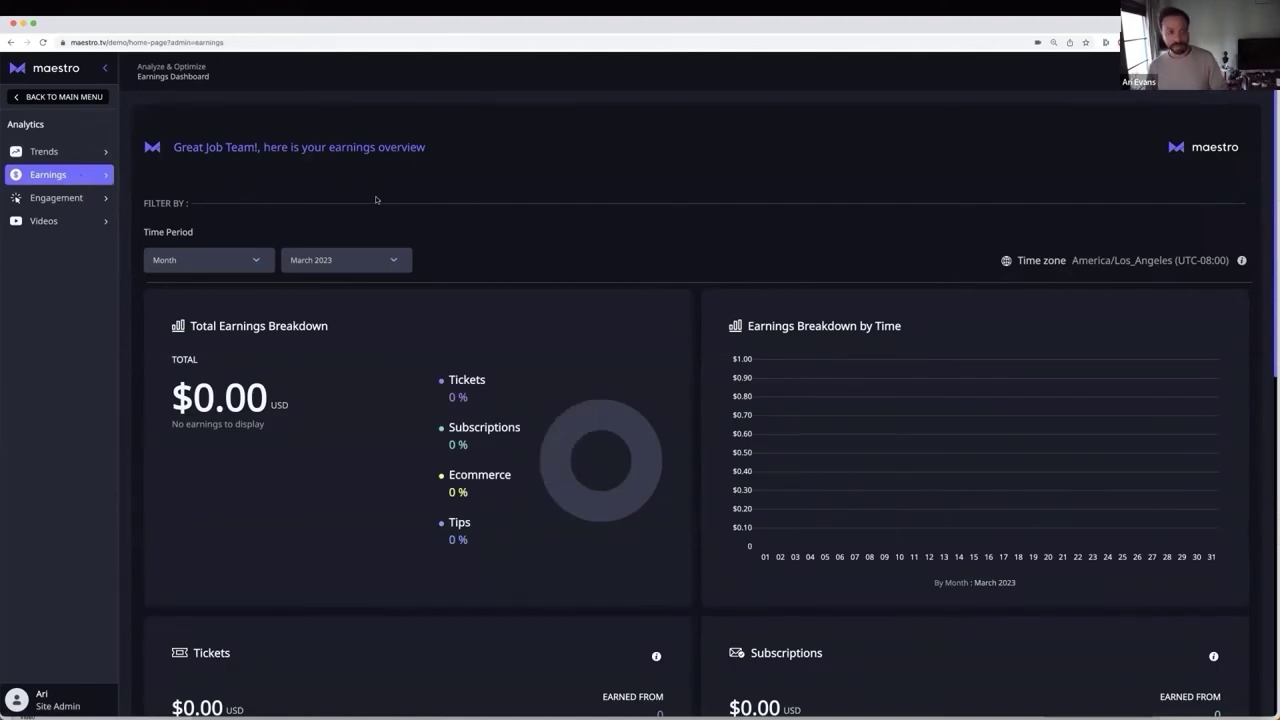
pyautogui.scroll(-5, 480, 330)
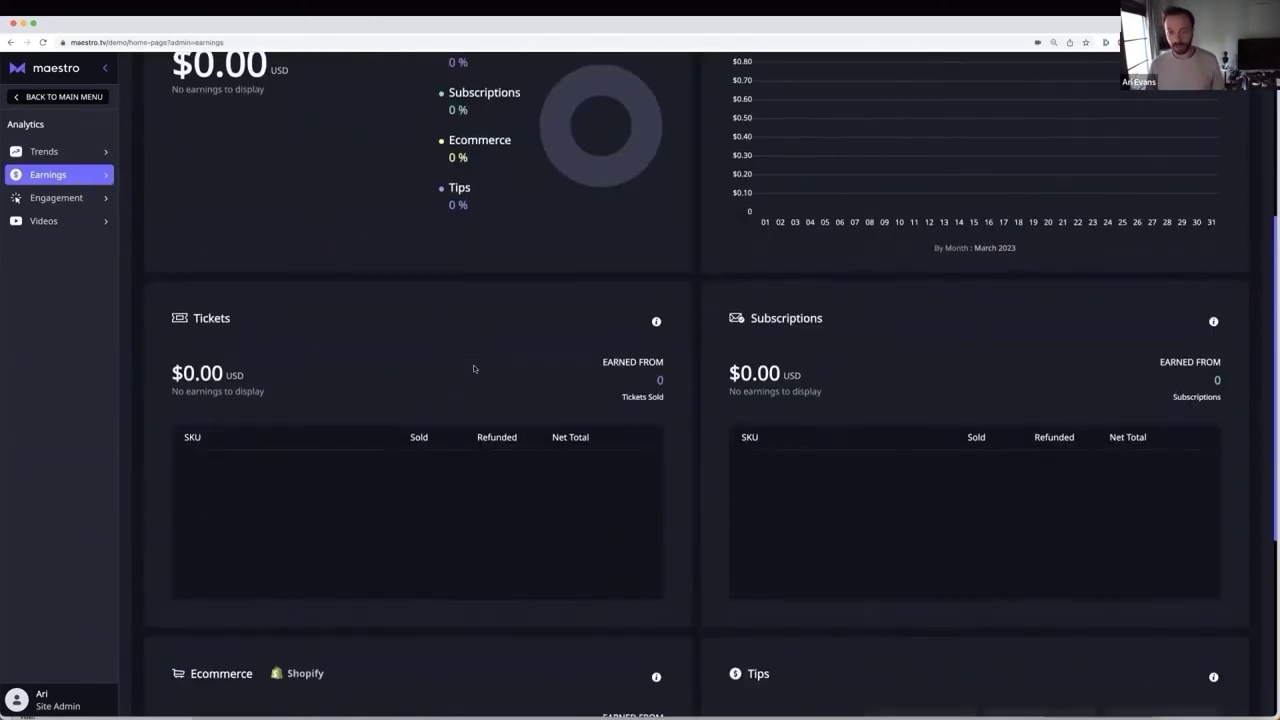
pyautogui.scroll(-2, 473, 370)
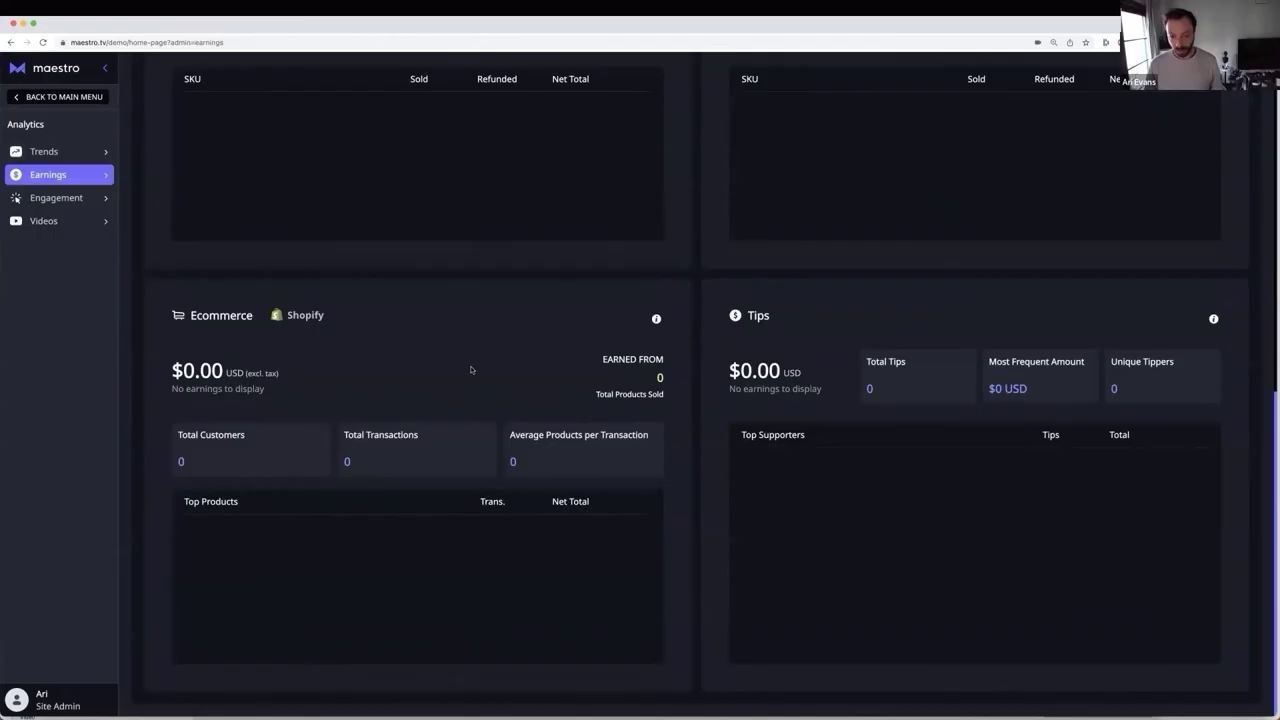
pyautogui.scroll(10, 470, 371)
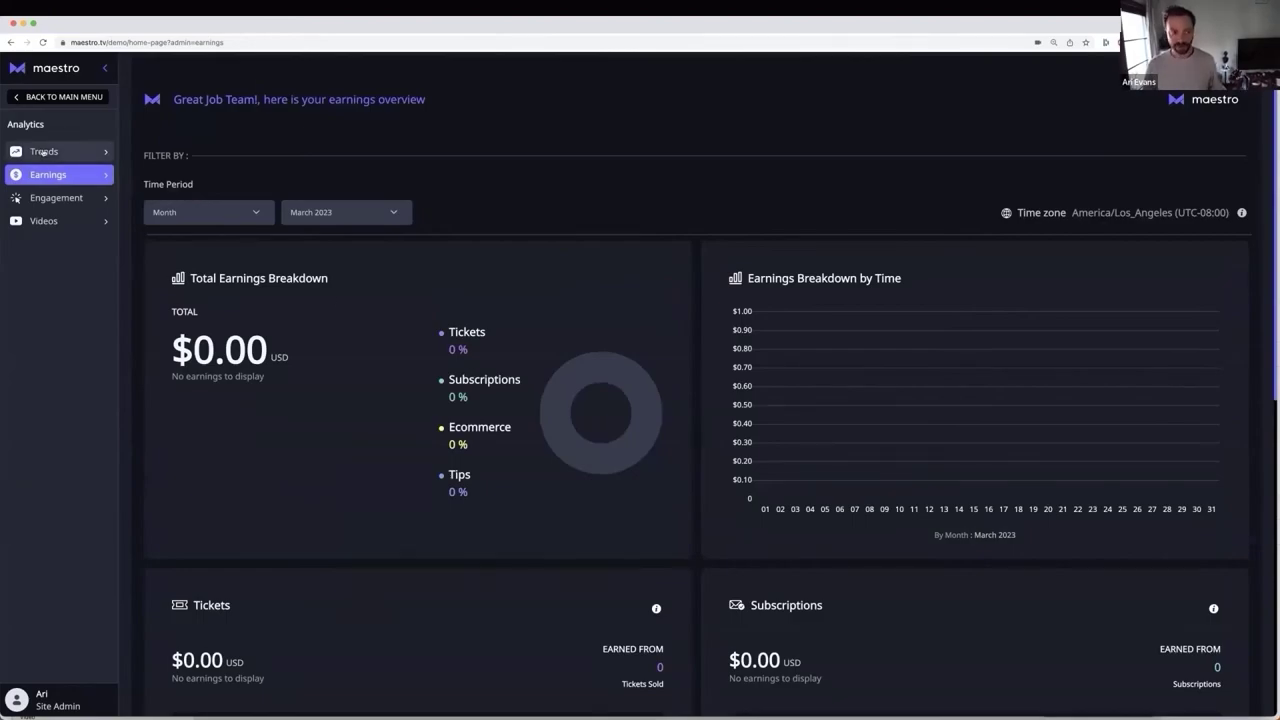
# Review the Trends dashboard: 4 sessions, 3 devices, 6 pageviews, 48 hrs session time.
pyautogui.click(61, 152)
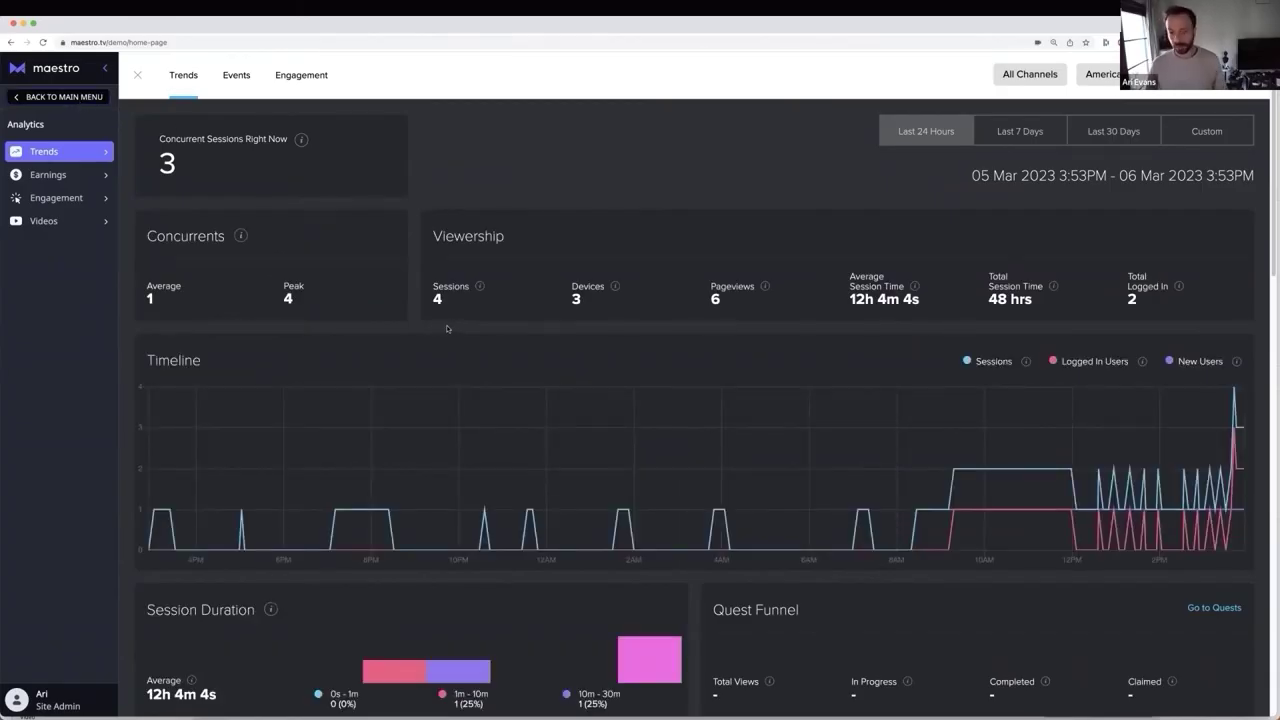
pyautogui.scroll(-15, 447, 328)
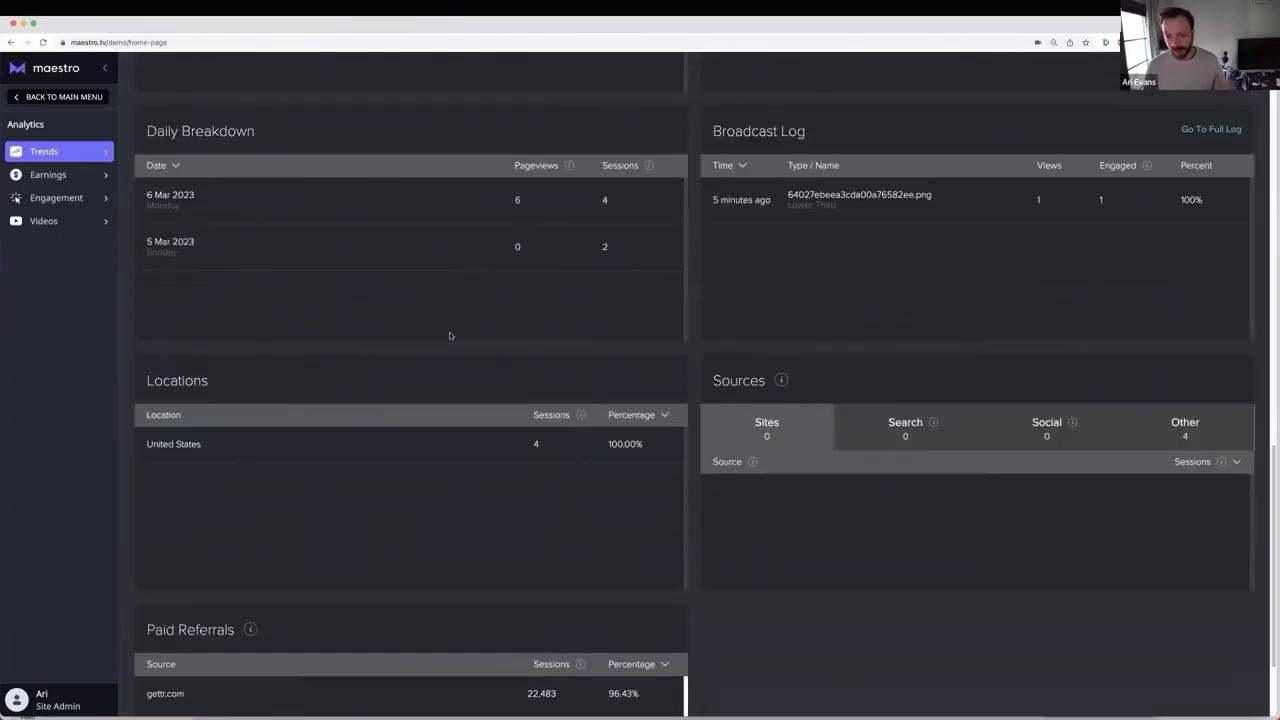
pyautogui.scroll(-2, 449, 334)
pyautogui.scroll(15, 420, 310)
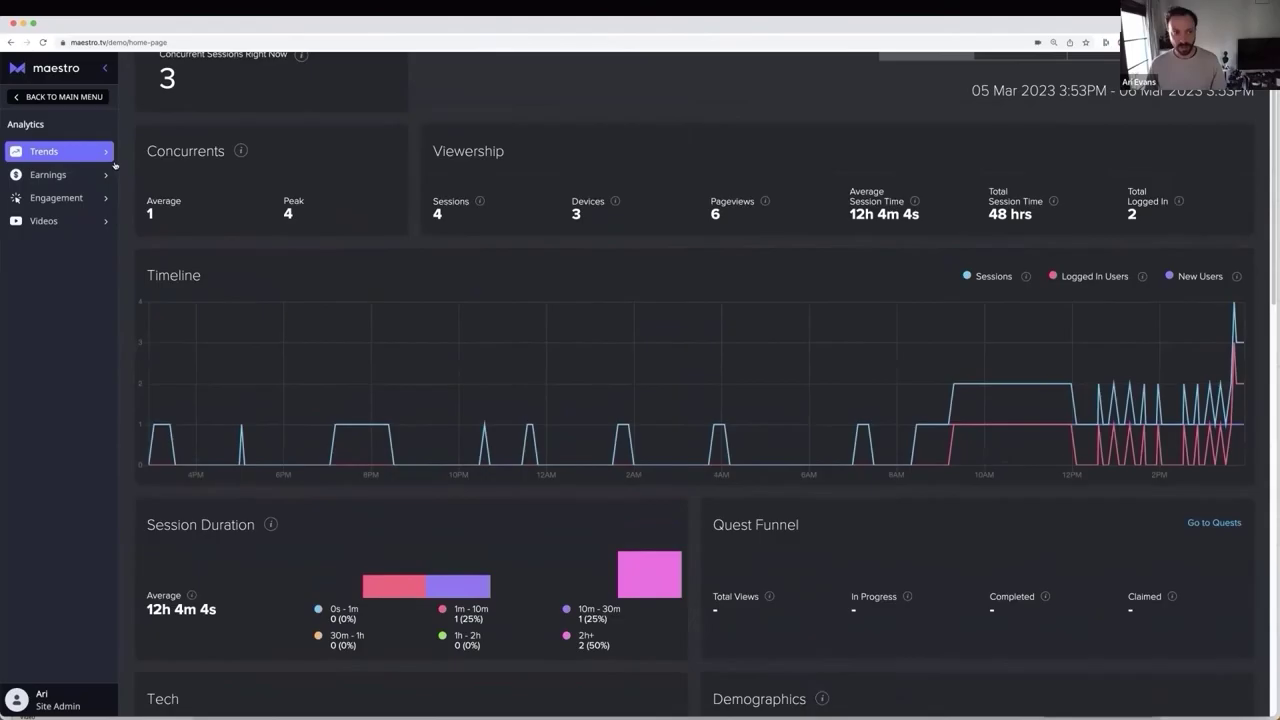
# Return to the main menu and open the Video Library of saved YouTube videos.
pyautogui.click(88, 158)
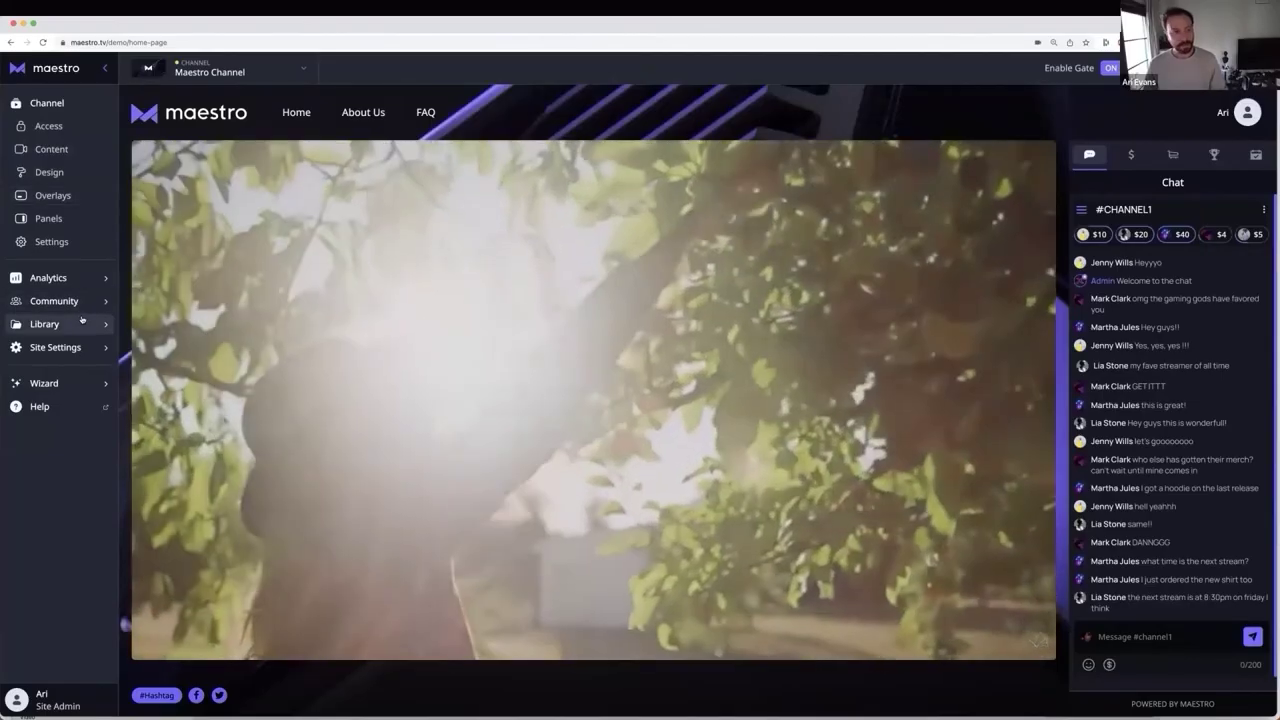
pyautogui.click(82, 321)
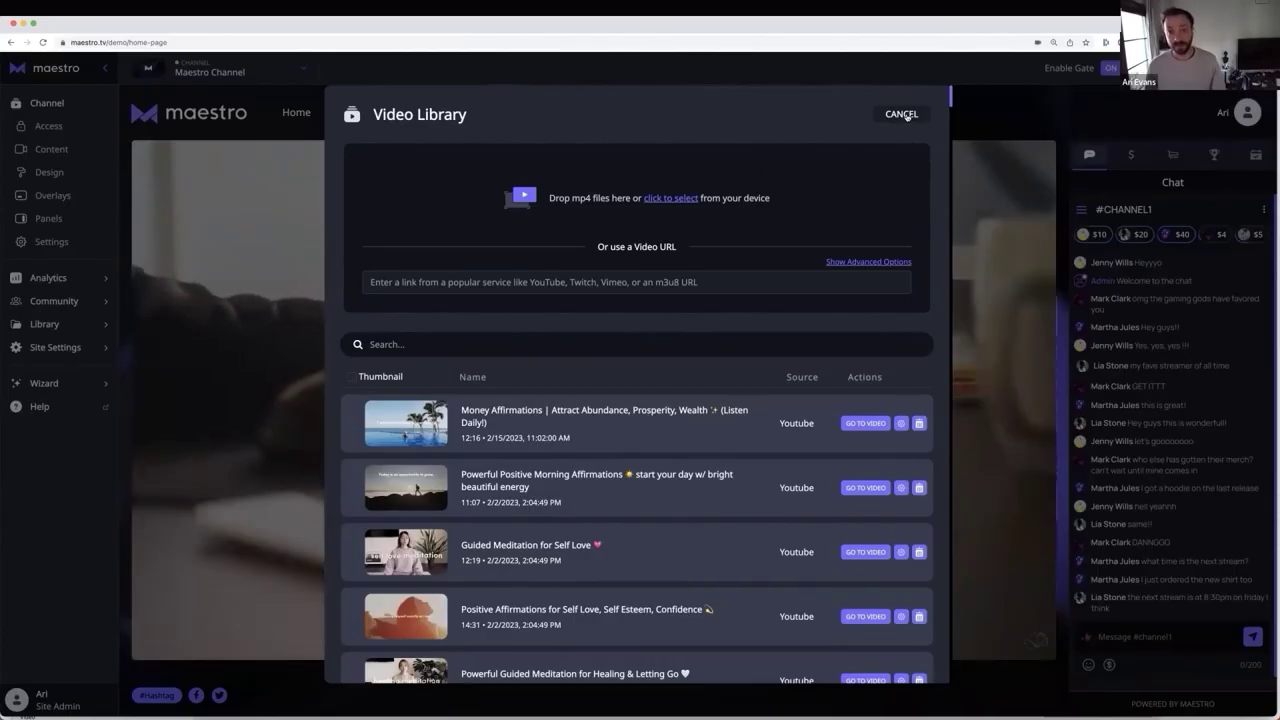
# Cancel the Video Library, returning to the Maestro Channel page with its #CHANNEL1 chat.
pyautogui.click(905, 115)
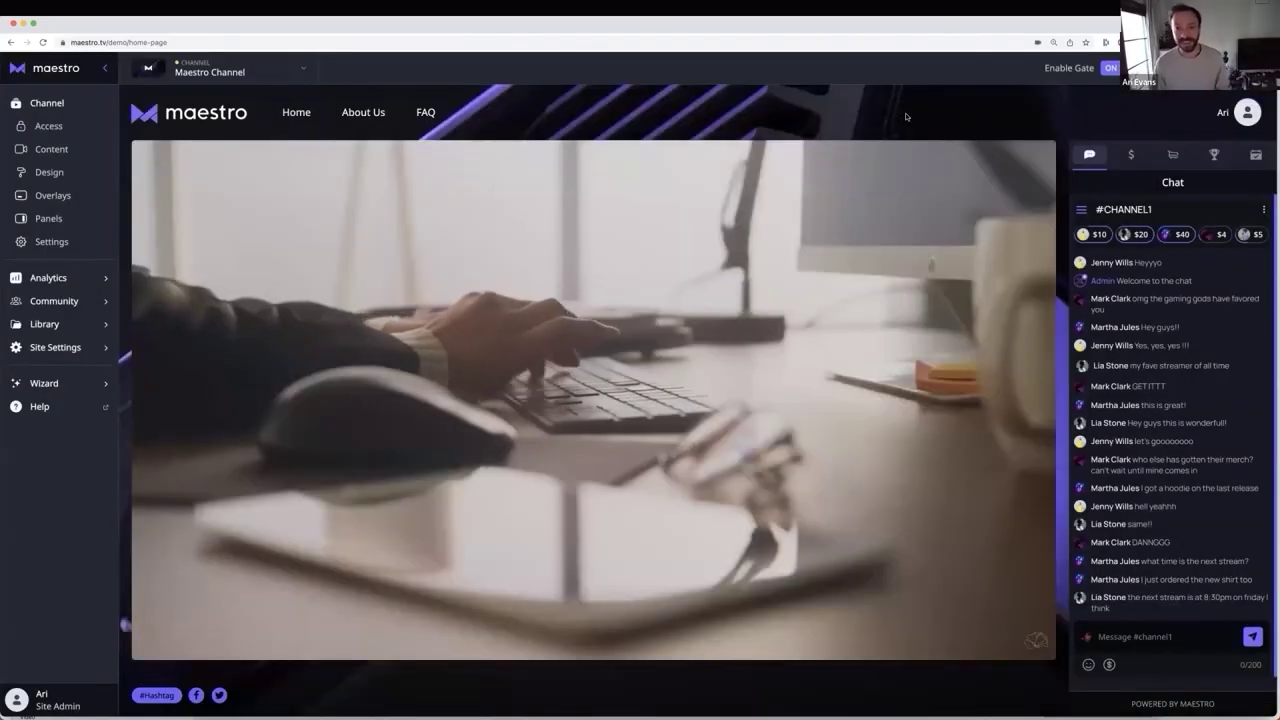